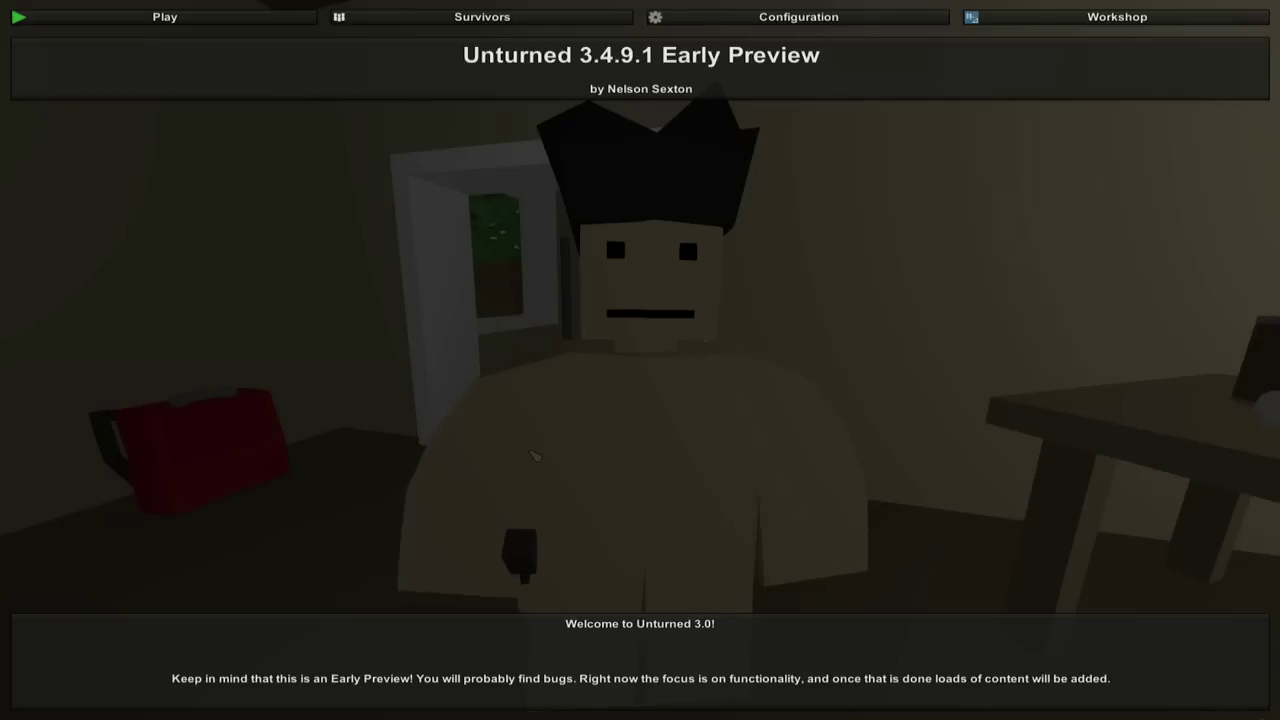
# Confirm Awesomeness is listed in the Workshop editor's maps, then exit Unturned.
pyautogui.click(1066, 17)
pyautogui.click(798, 44)
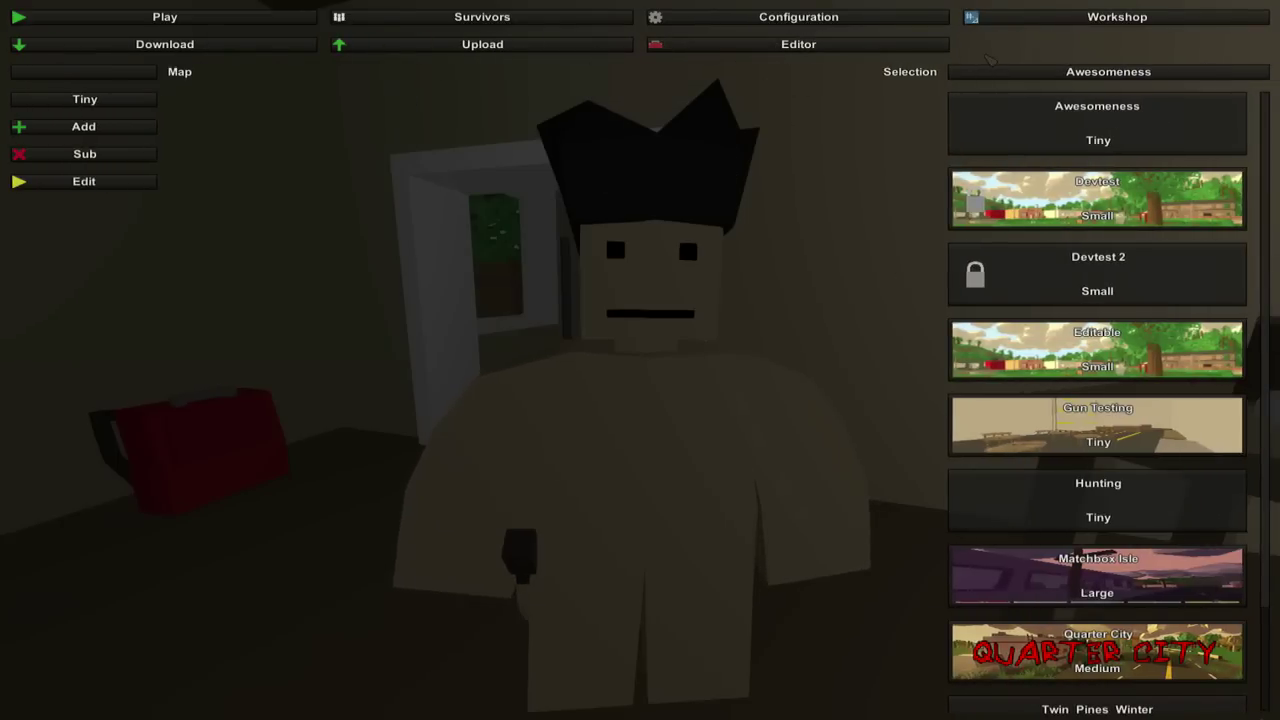
pyautogui.click(1000, 17)
pyautogui.press('Escape')
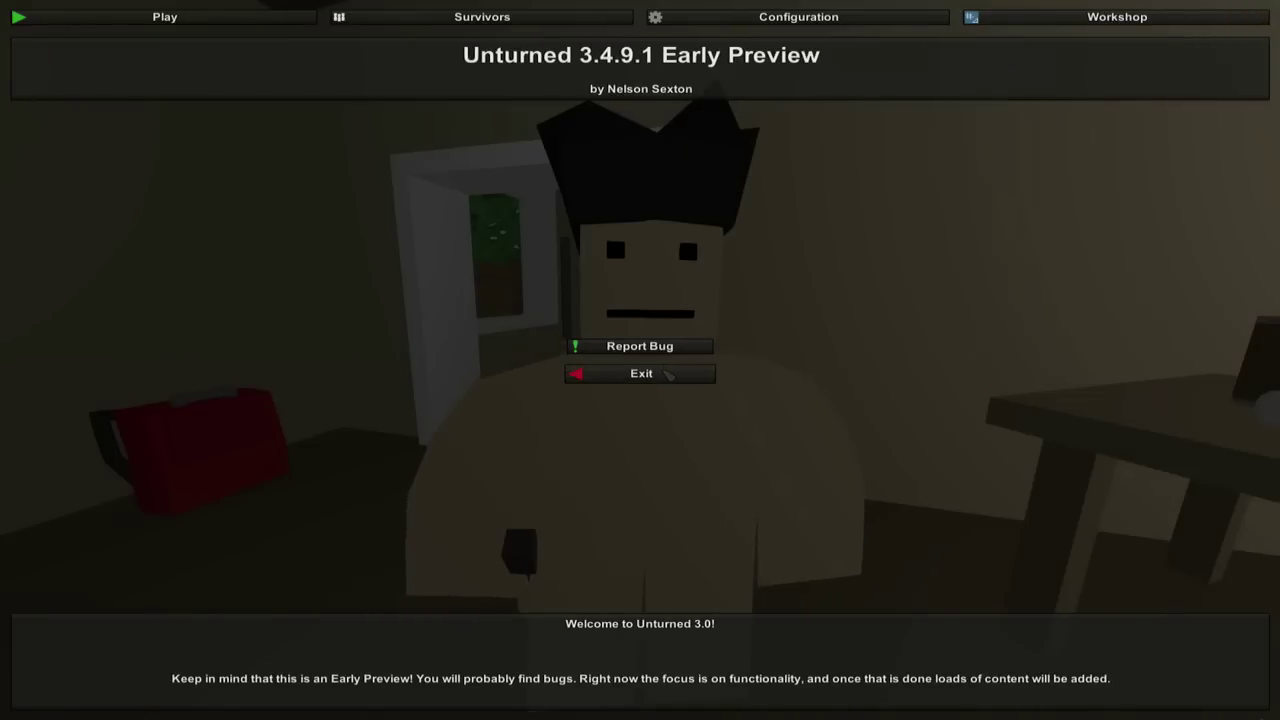
pyautogui.click(662, 374)
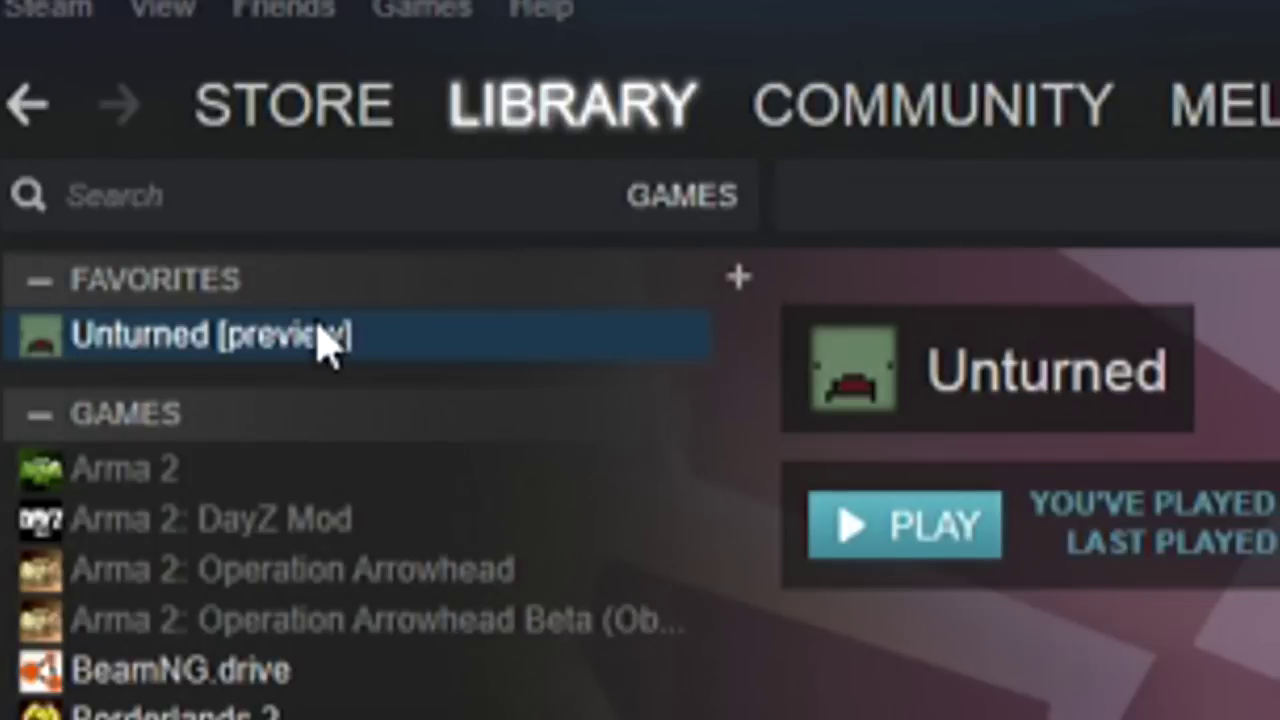
# Open Unturned's installed folder through Properties > Local Files > Browse Local Files.
pyautogui.rightClick(326, 340)
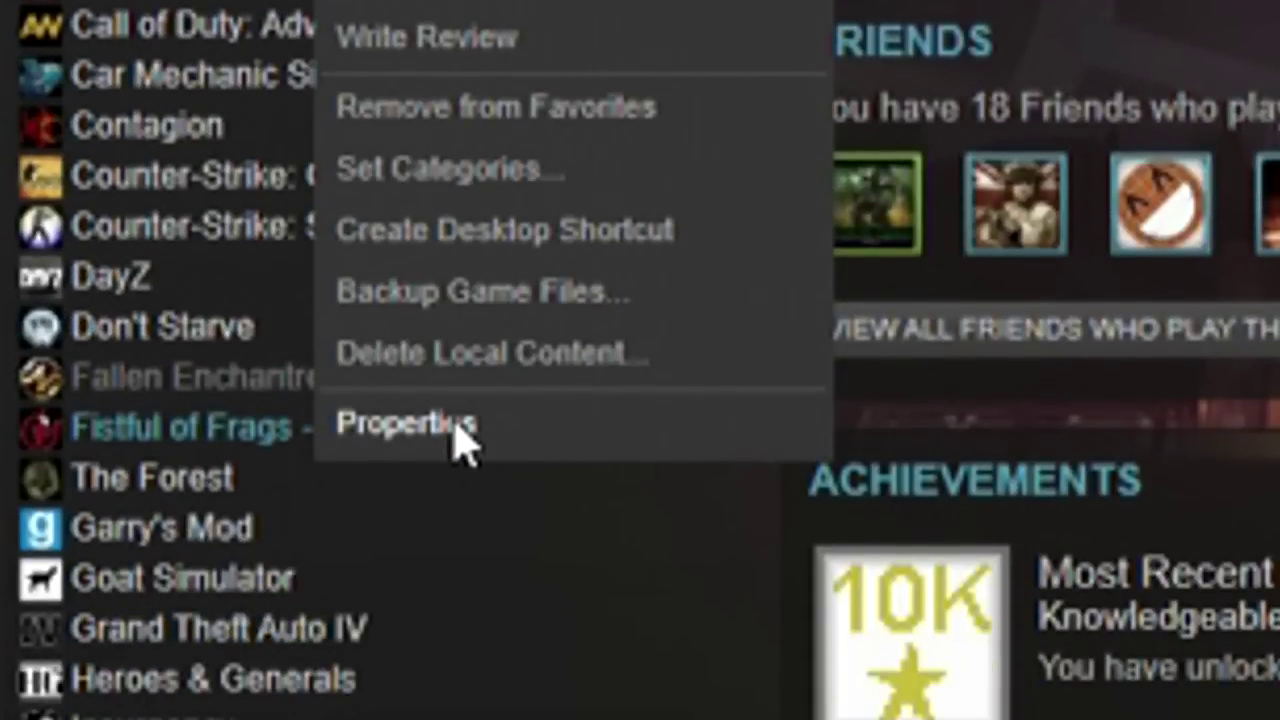
pyautogui.click(460, 425)
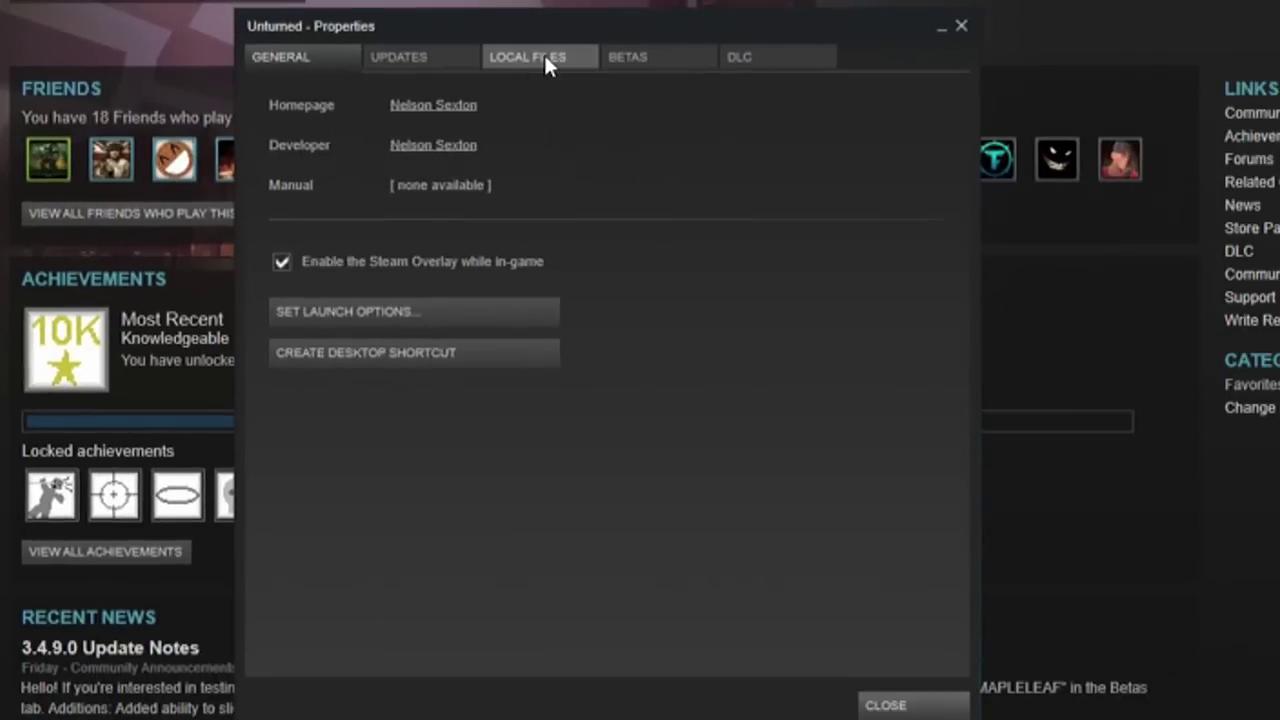
pyautogui.click(544, 55)
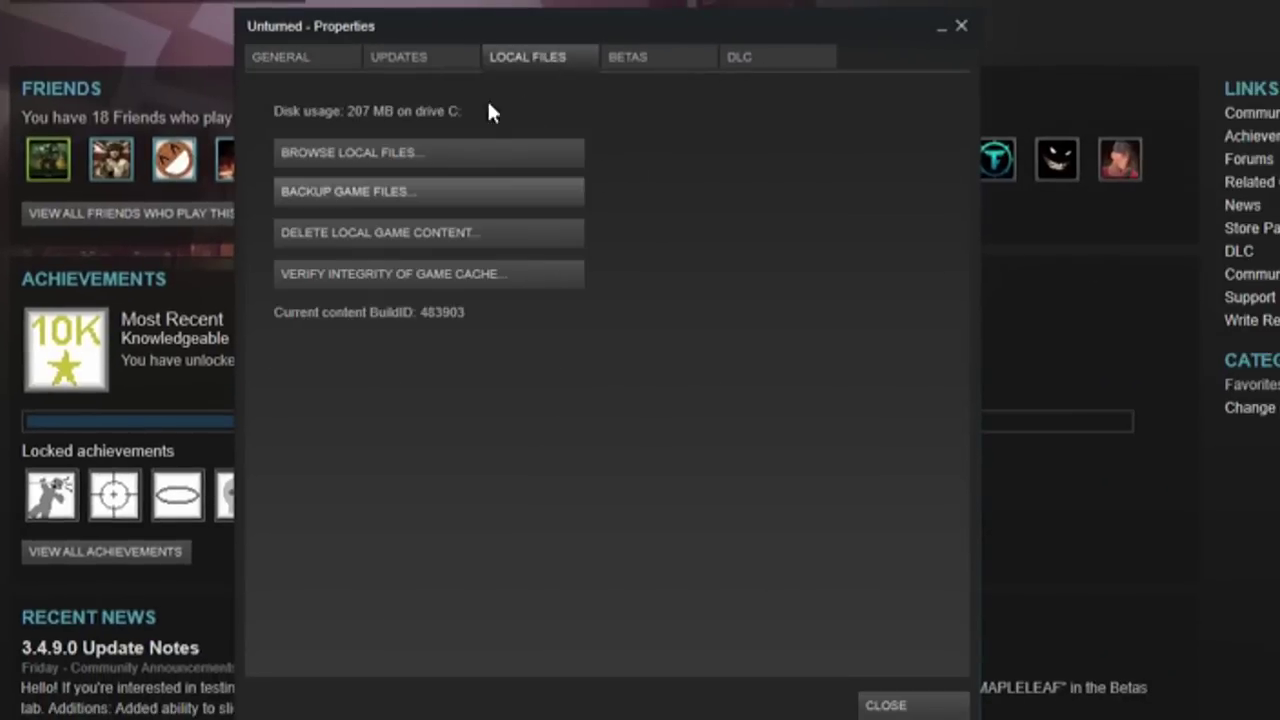
pyautogui.click(455, 154)
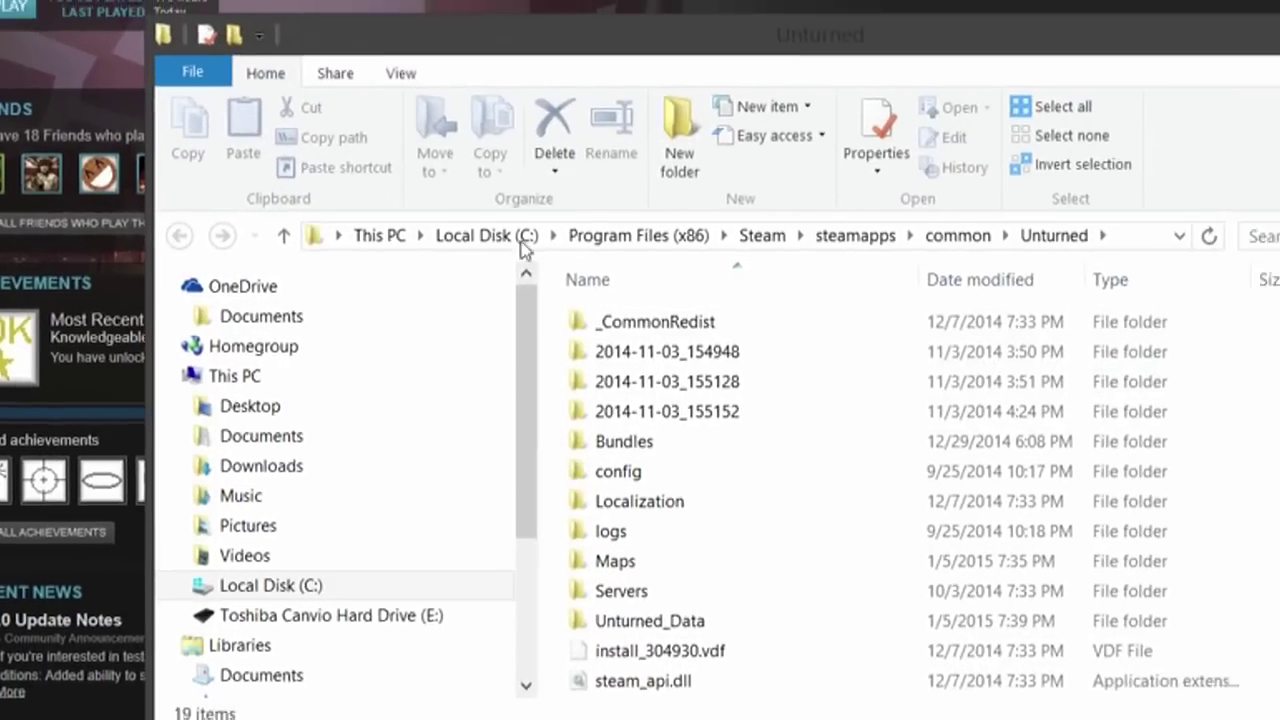
# In the Maps folder, send Awesomeness to a Compressed (zipped) folder named Awesomeness.
pyautogui.doubleClick(546, 531)
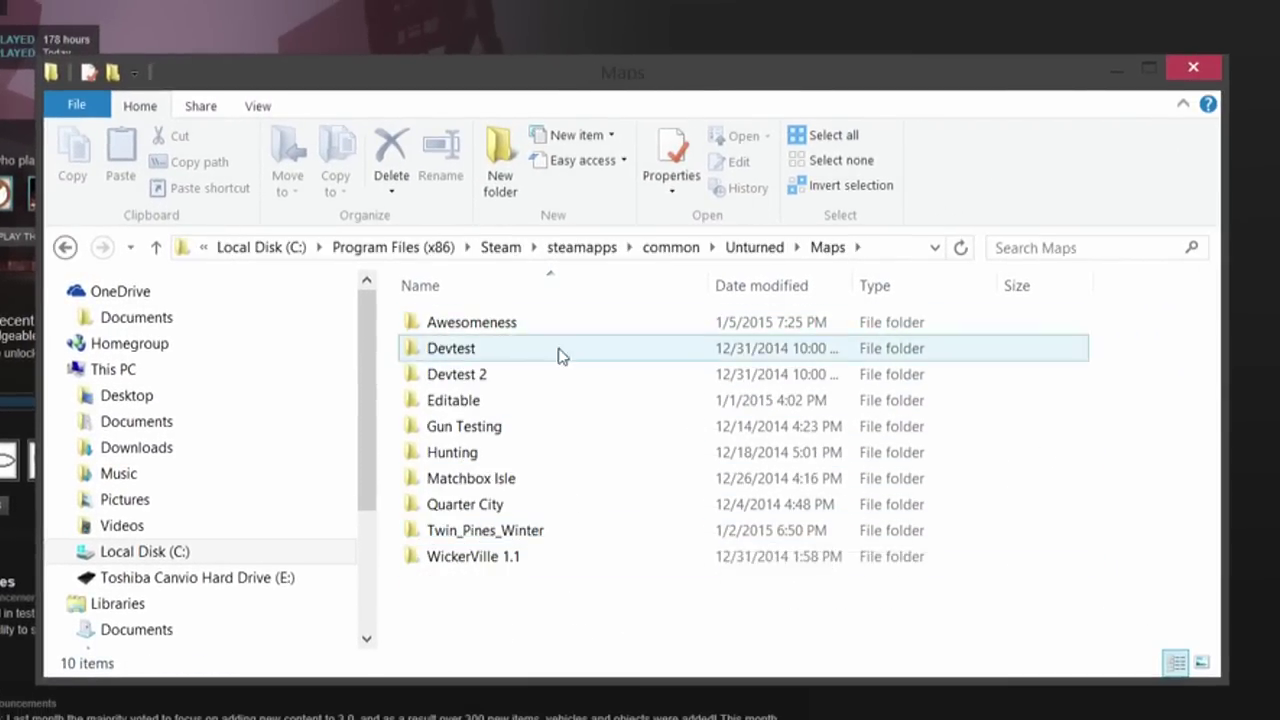
pyautogui.rightClick(490, 320)
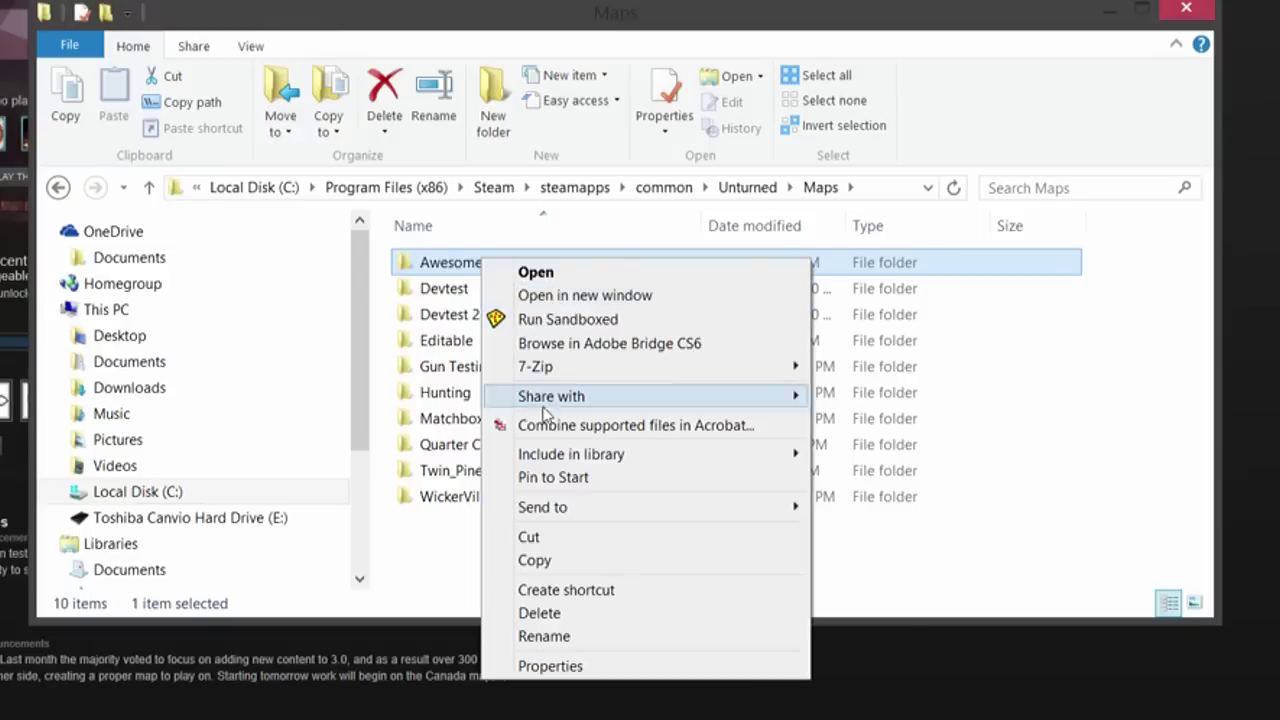
pyautogui.moveTo(554, 507)
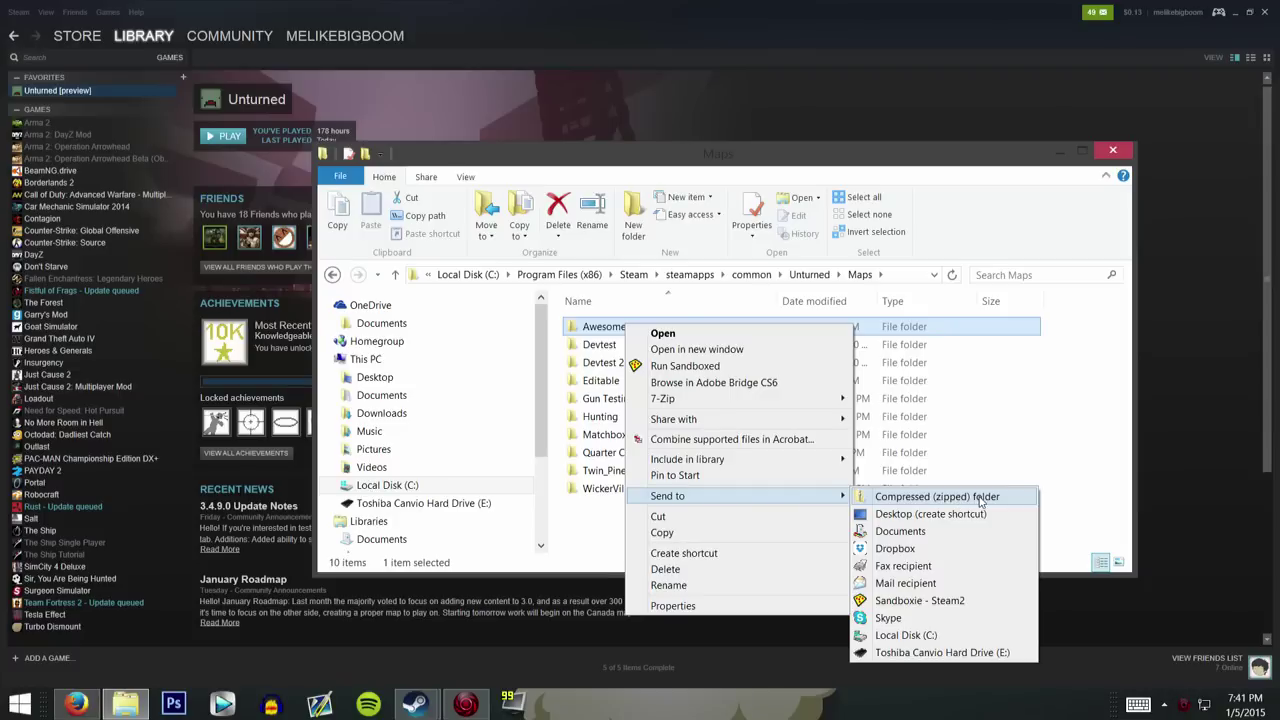
pyautogui.click(981, 502)
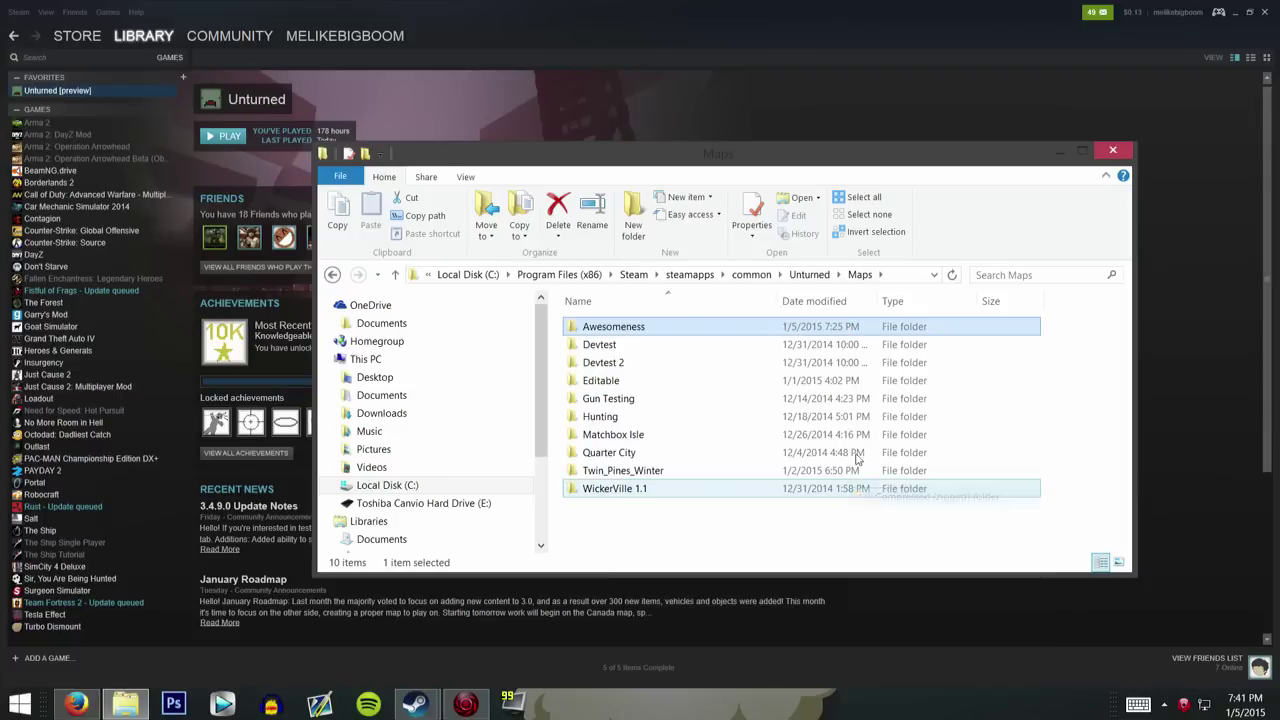
pyautogui.click(703, 538)
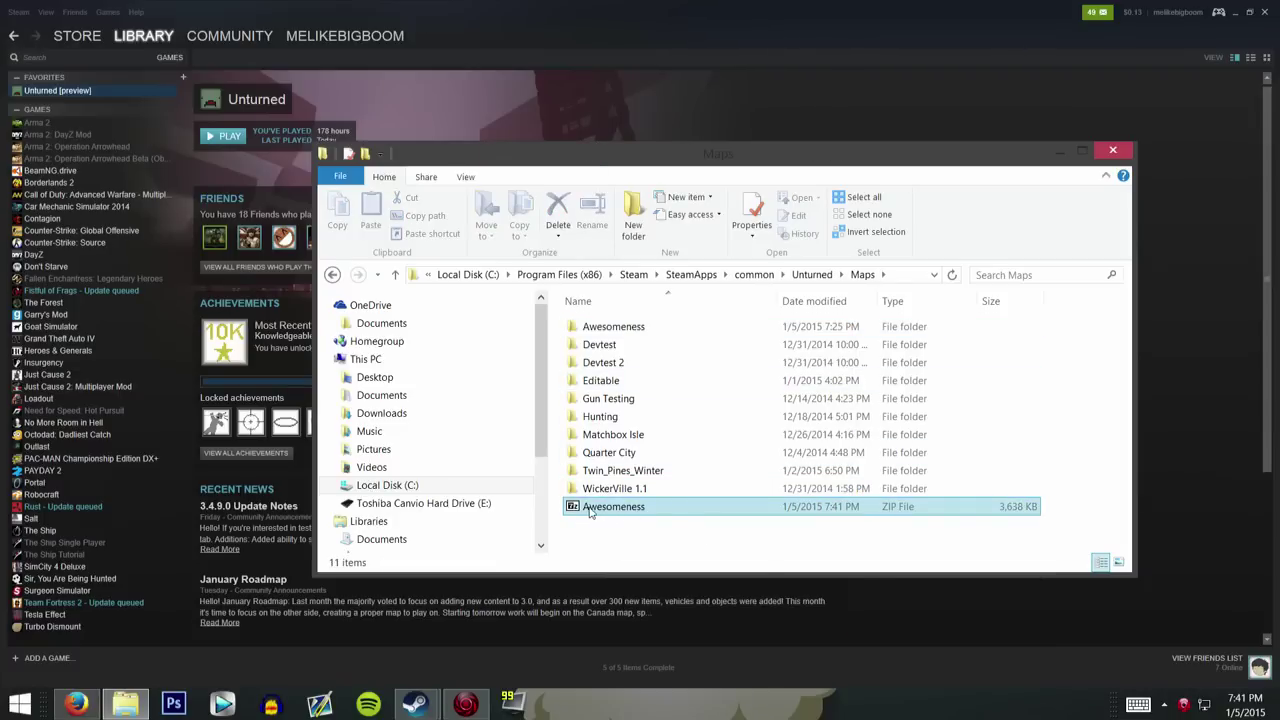
pyautogui.doubleClick(606, 508)
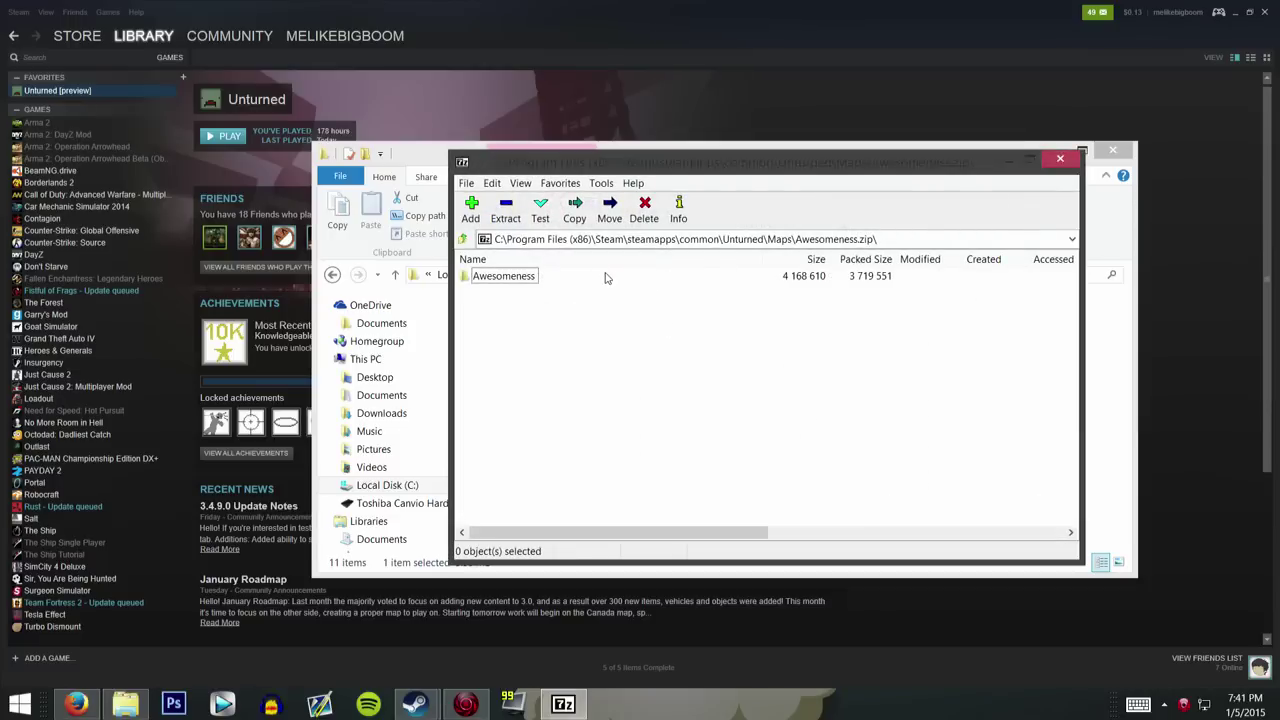
pyautogui.doubleClick(496, 280)
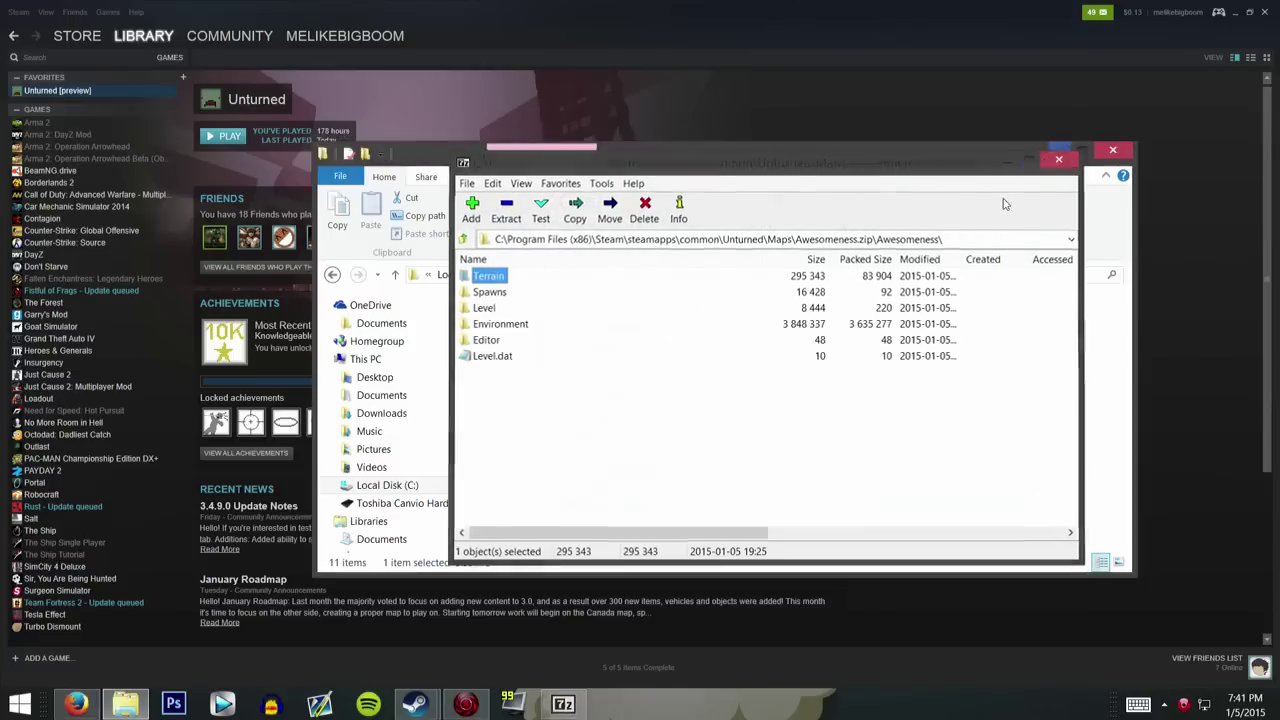
pyautogui.click(1060, 158)
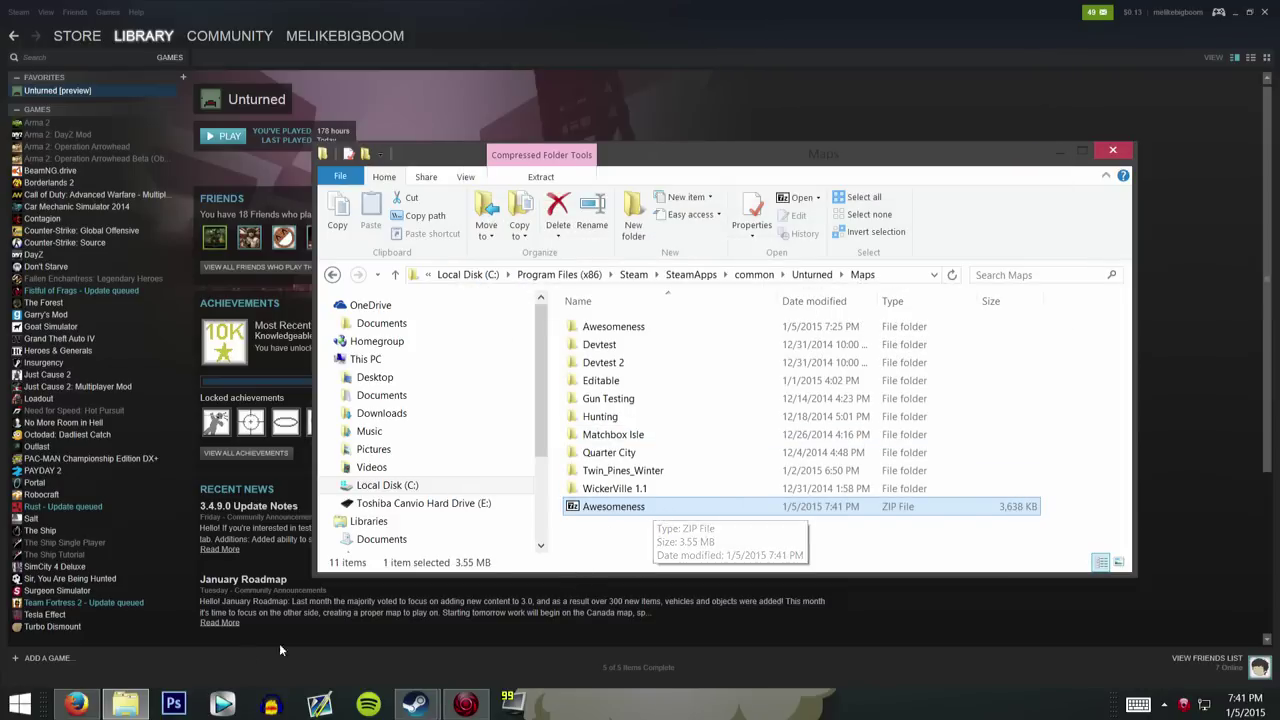
pyautogui.click(77, 703)
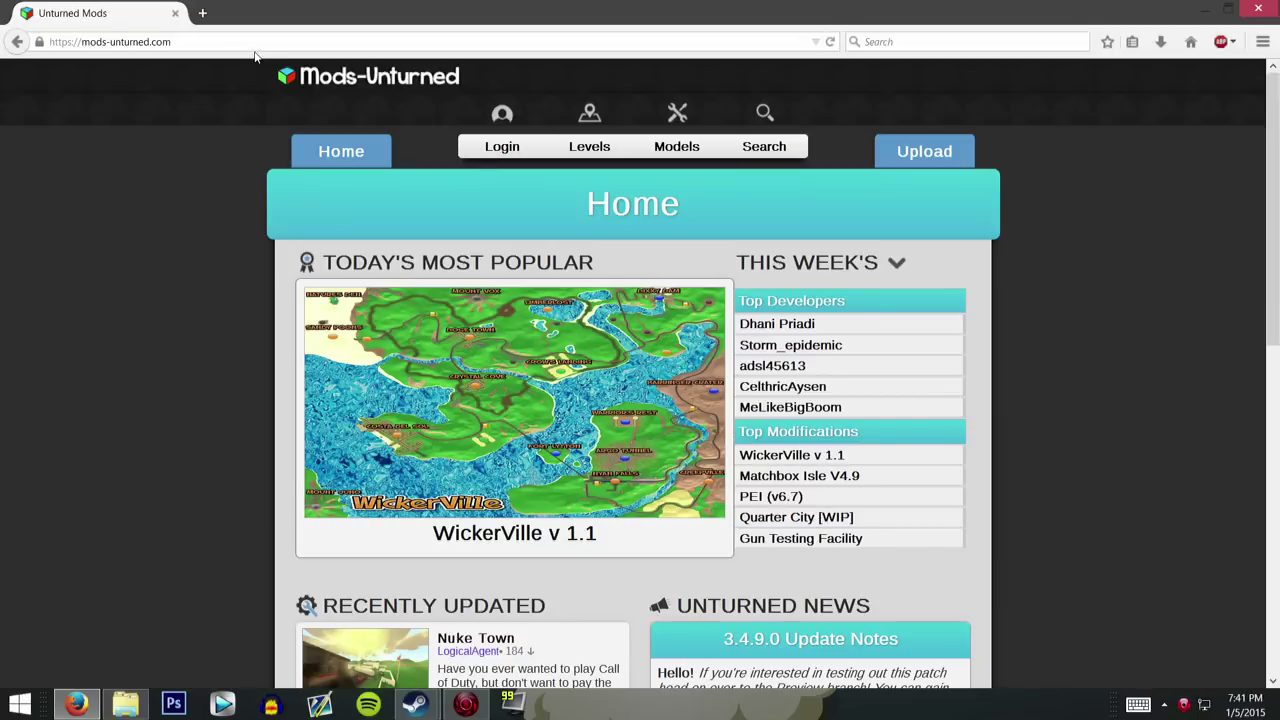
# Log in to Mods-Unturned with the account e-mail and open the Upload Content form.
pyautogui.click(500, 148)
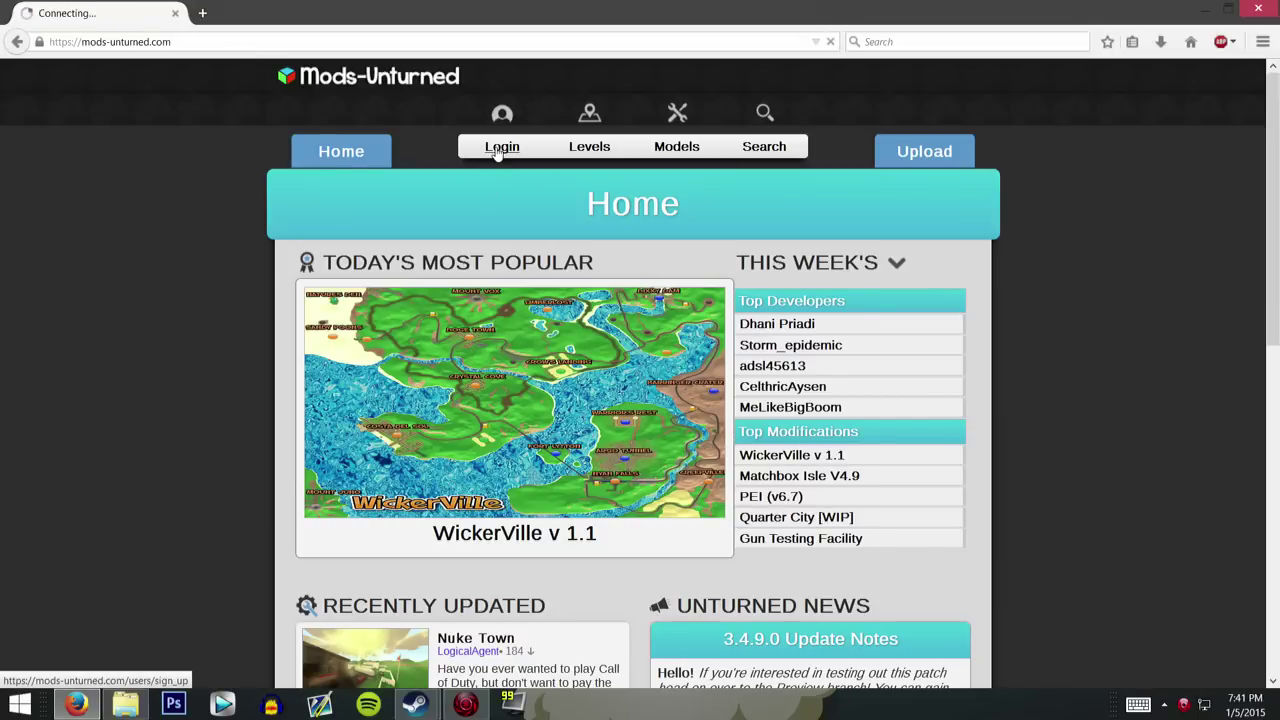
pyautogui.click(325, 348)
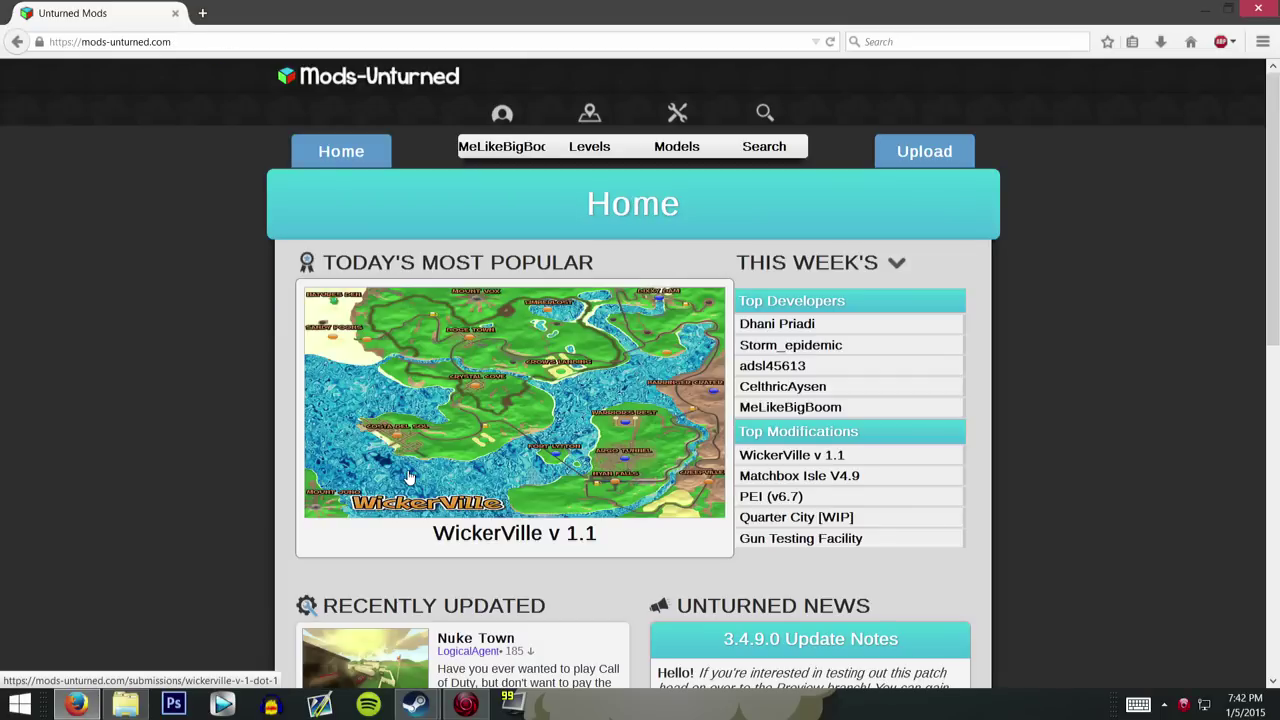
pyautogui.click(918, 160)
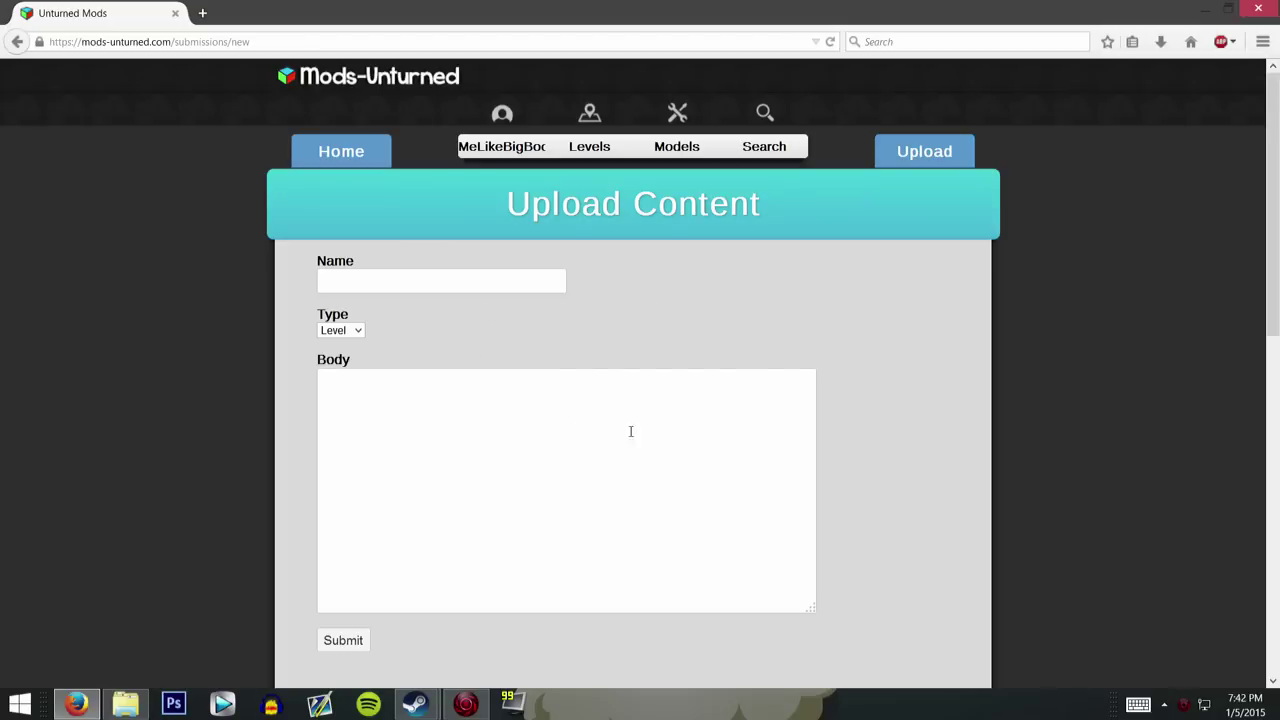
# Enter Awesomeness as the Name and paste the tutorial-video note into the Body.
pyautogui.click(445, 286)
pyautogui.click(468, 288)
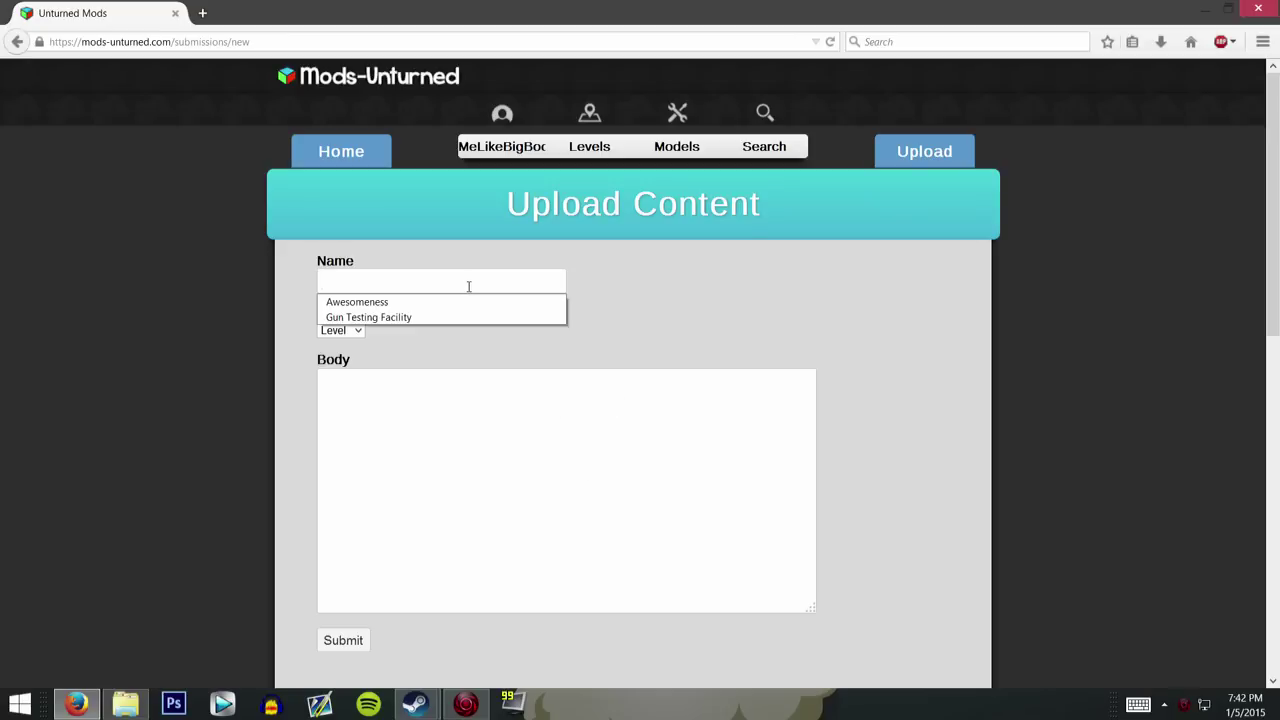
pyautogui.write('Awesomene')
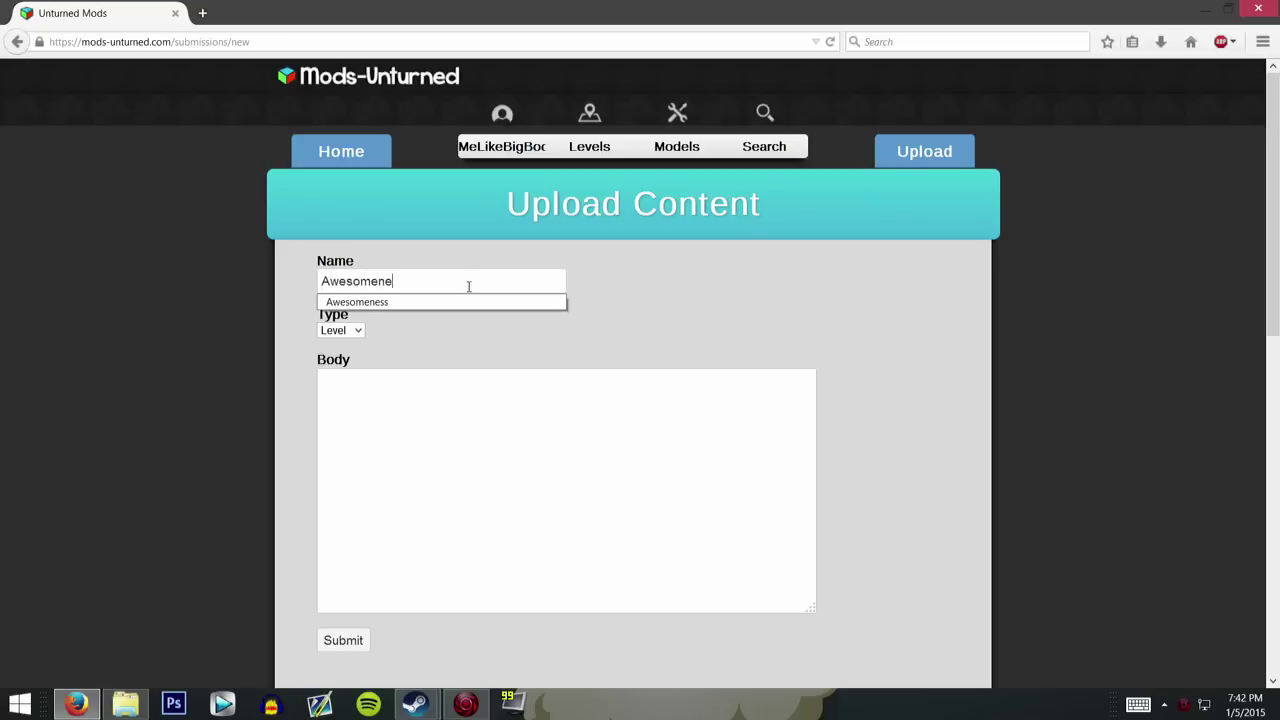
pyautogui.click(434, 303)
pyautogui.click(469, 410)
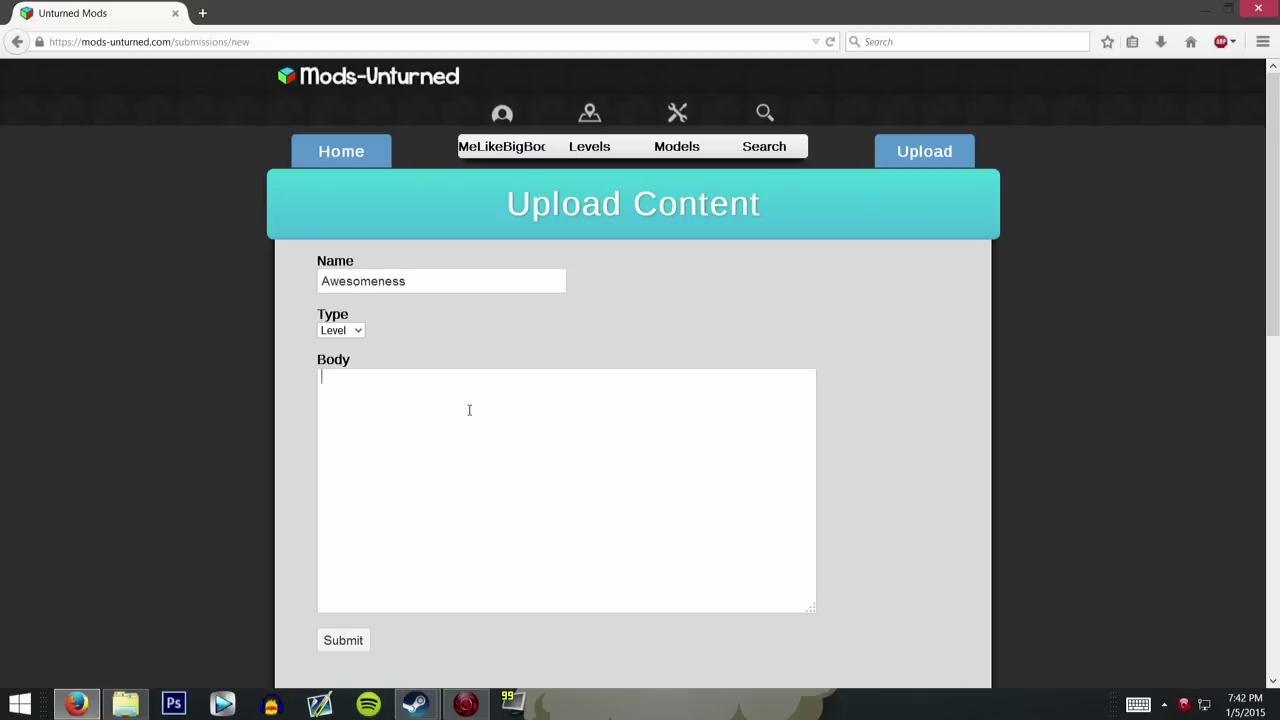
pyautogui.write("Don't approve this map, It's for a tutorial video.")
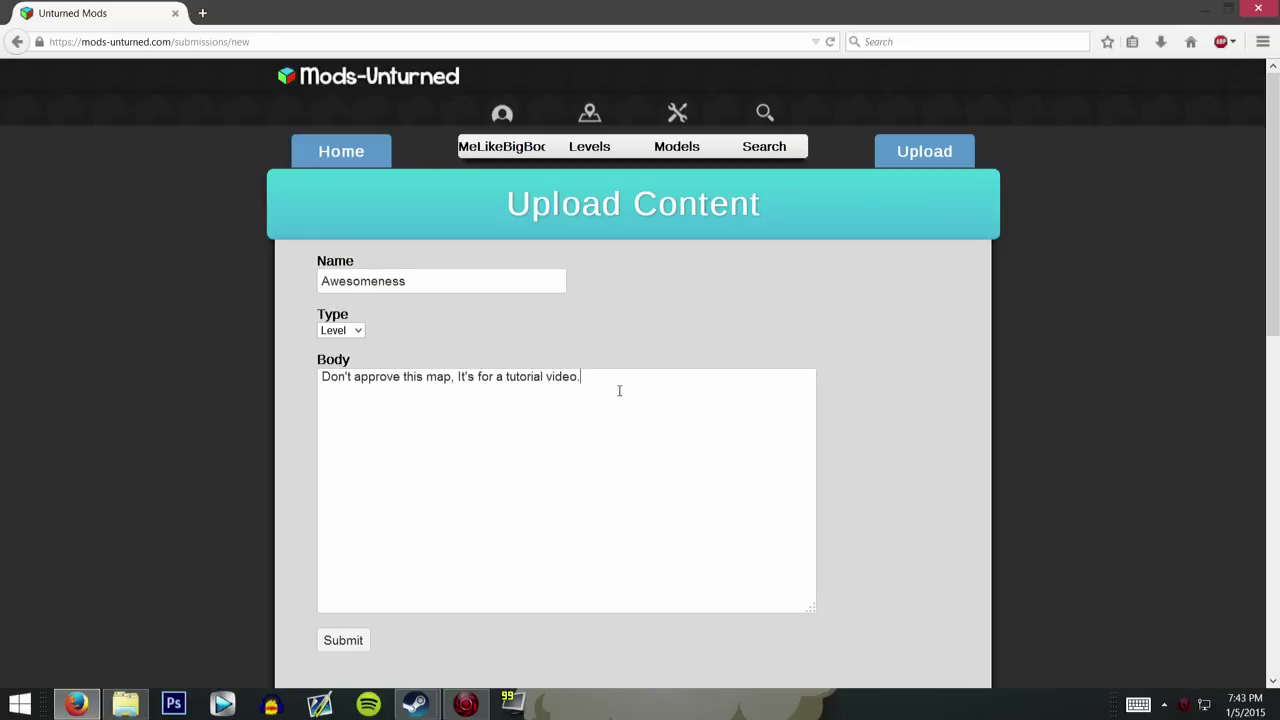
# Keep the content type as Level and submit the Awesomeness submission.
pyautogui.click(352, 331)
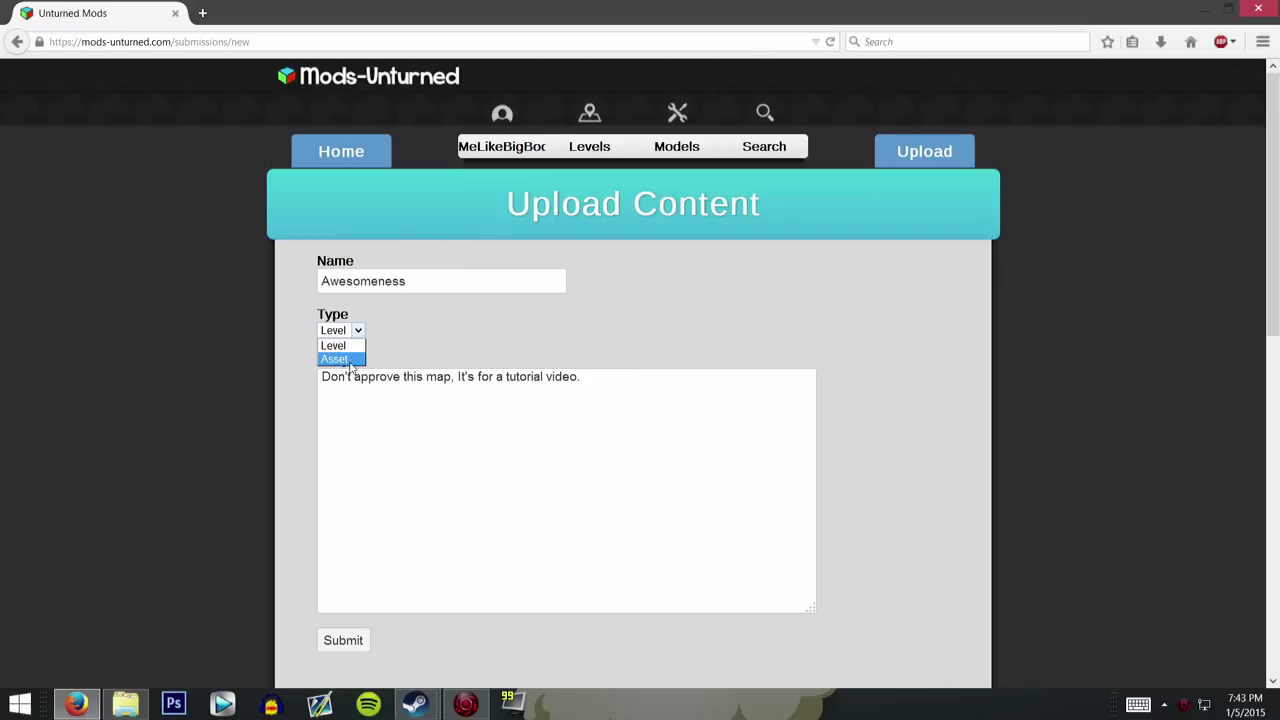
pyautogui.click(333, 345)
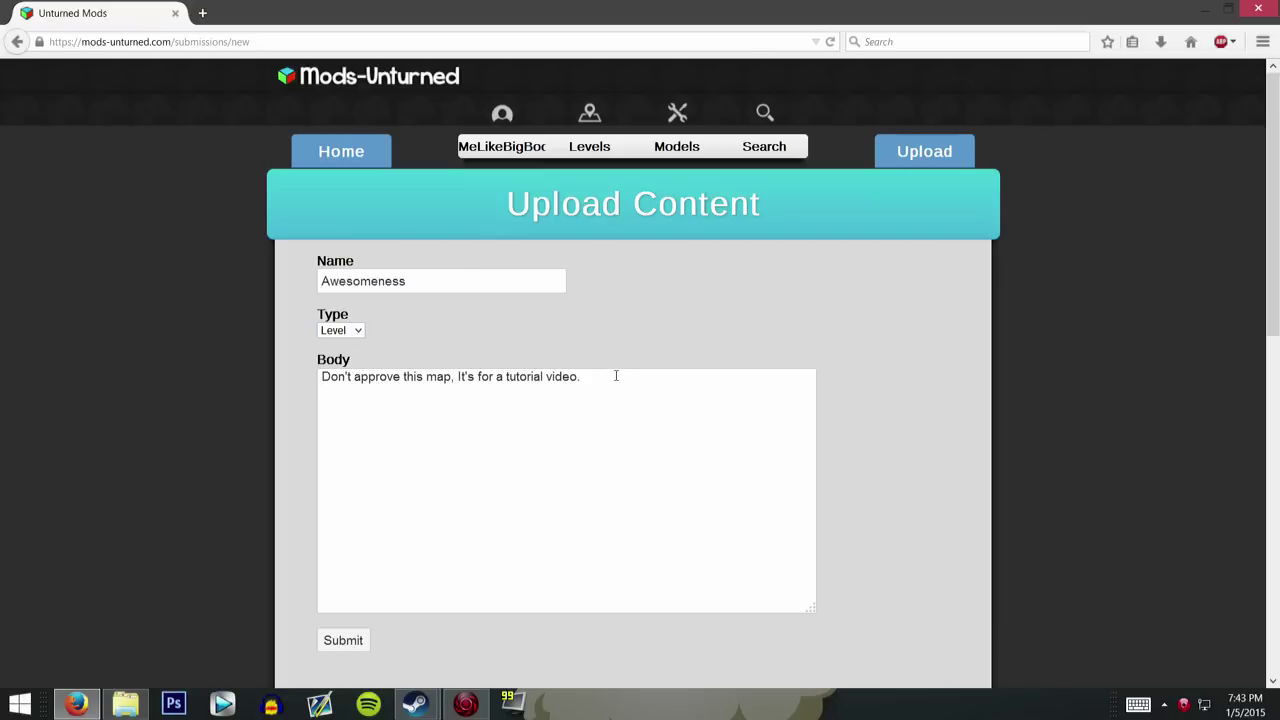
pyautogui.click(355, 331)
pyautogui.click(557, 367)
pyautogui.click(345, 642)
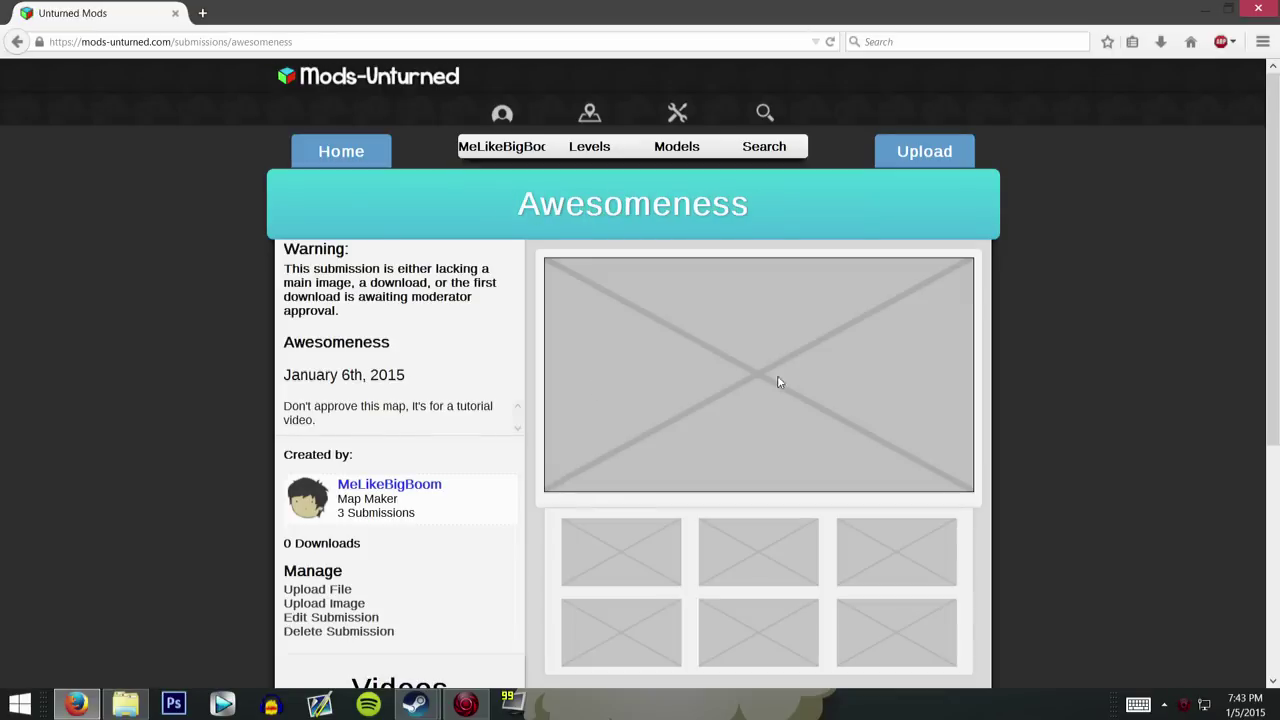
# Scroll to the Manage section and choose Upload File for the Awesomeness submission.
pyautogui.scroll(-3, 734, 363)
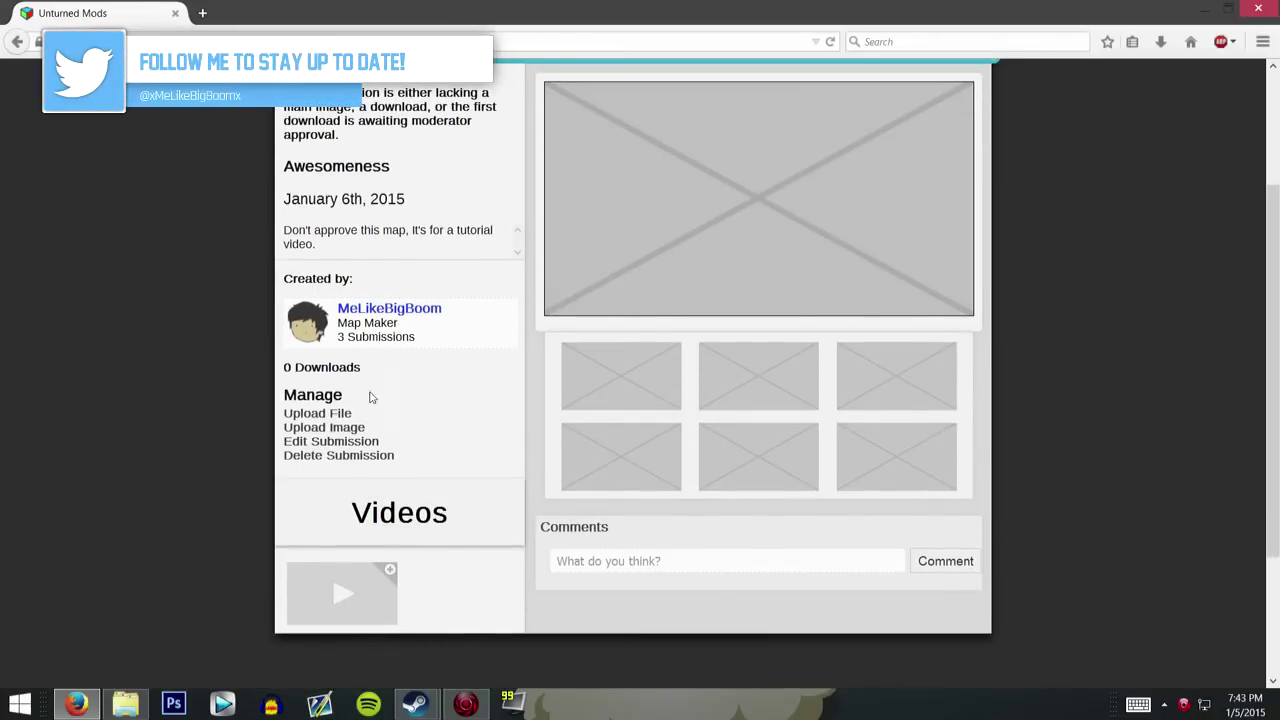
pyautogui.moveTo(320, 396); pyautogui.dragTo(284, 396)
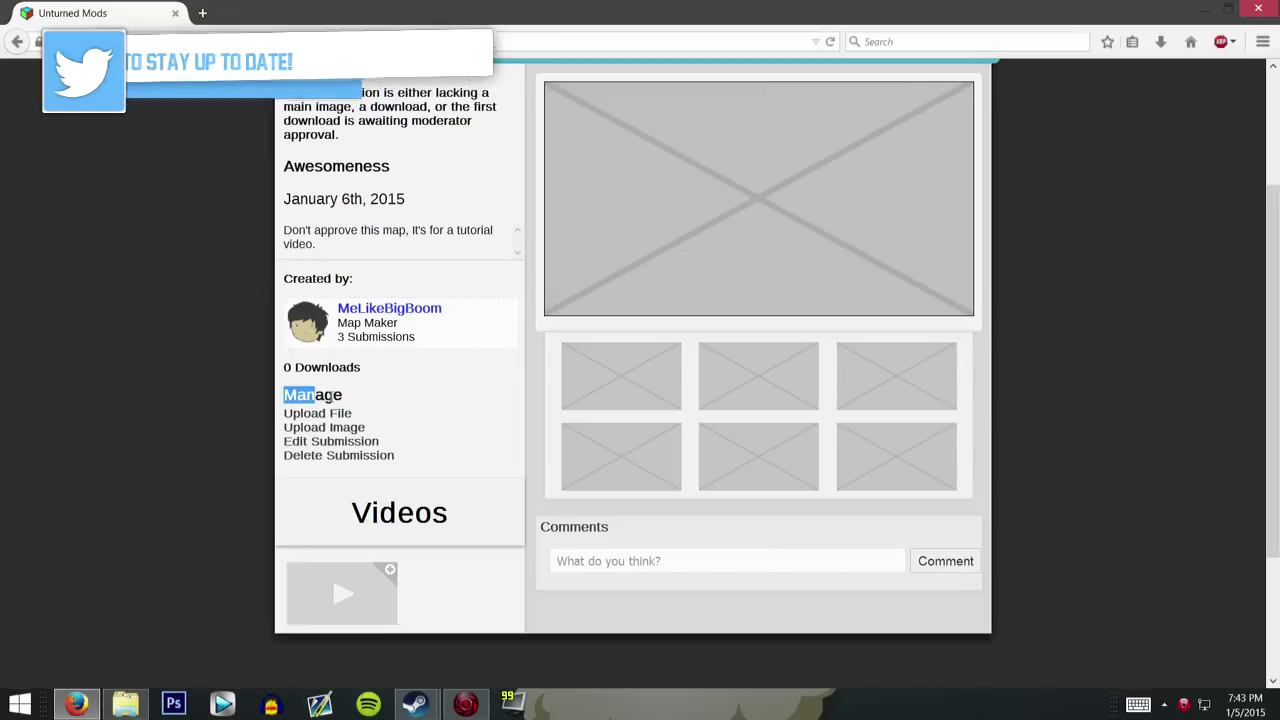
pyautogui.click(343, 400)
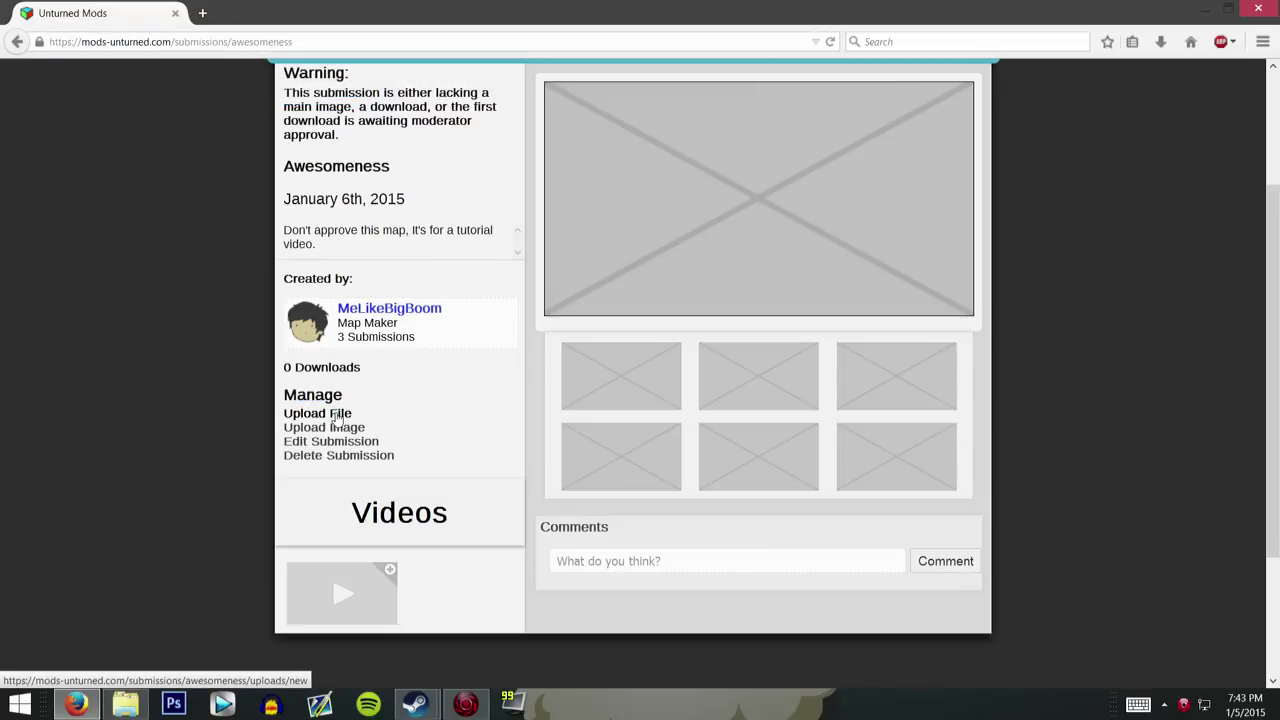
pyautogui.click(337, 416)
# Fill in Name Awesomeness and Version V1.0 on the upload form, then Browse for a file.
pyautogui.click(409, 285)
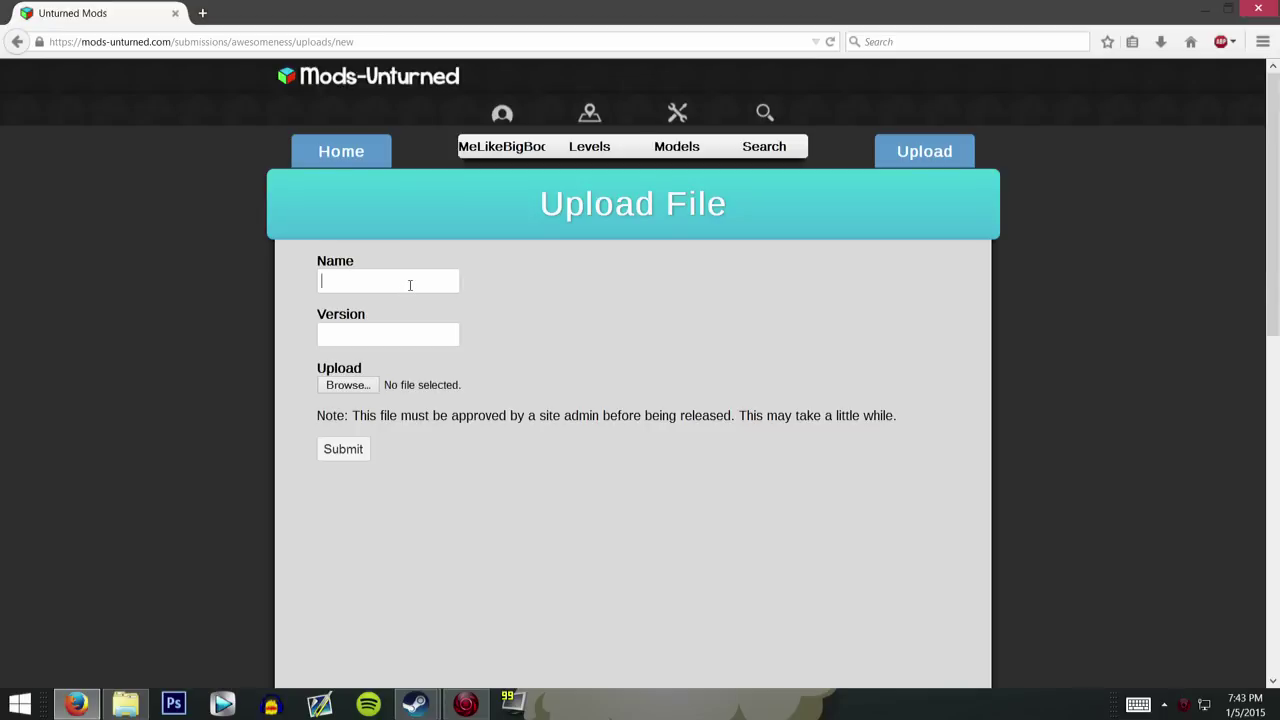
pyautogui.write('Awesome')
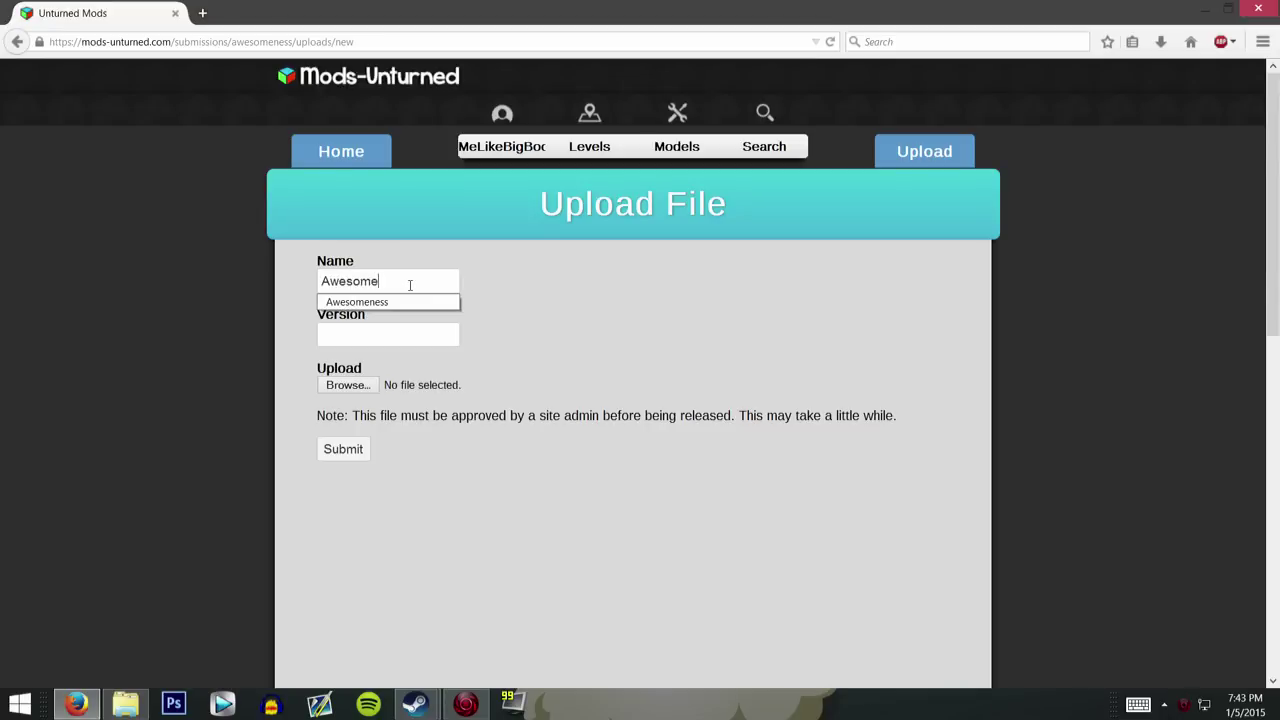
pyautogui.write('nes')
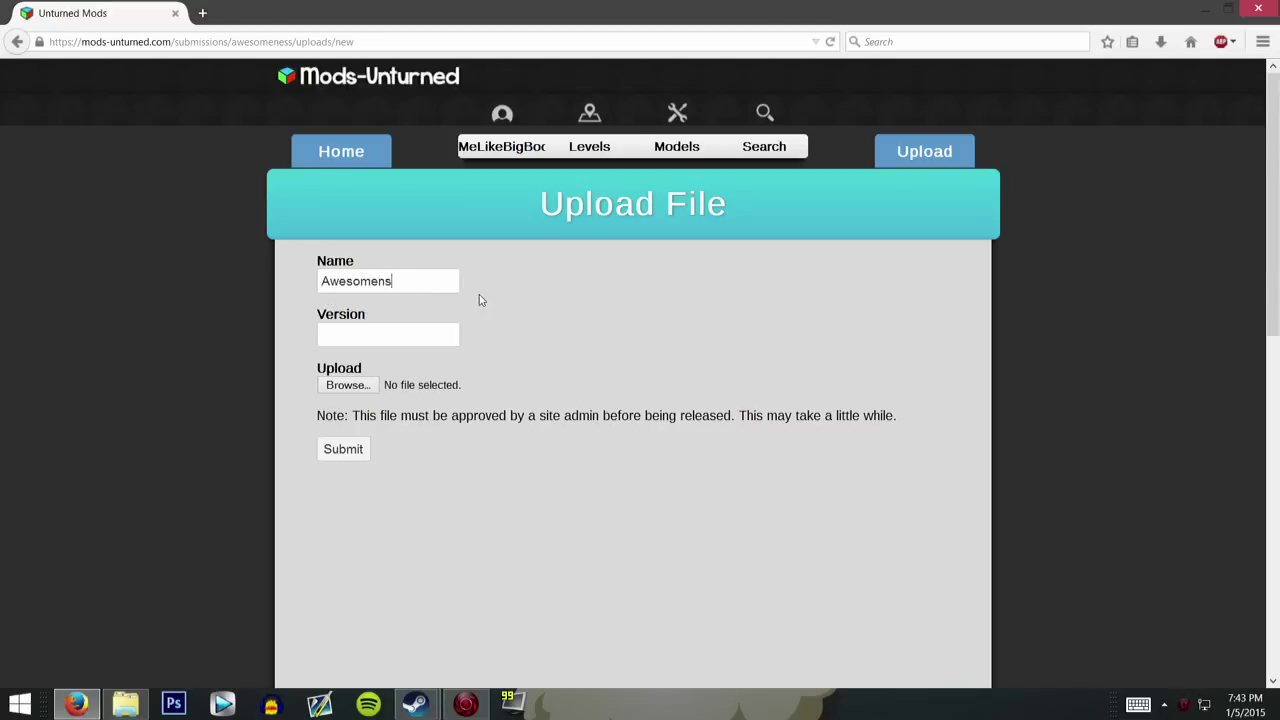
pyautogui.write('s')
pyautogui.click(368, 345)
pyautogui.click(376, 332)
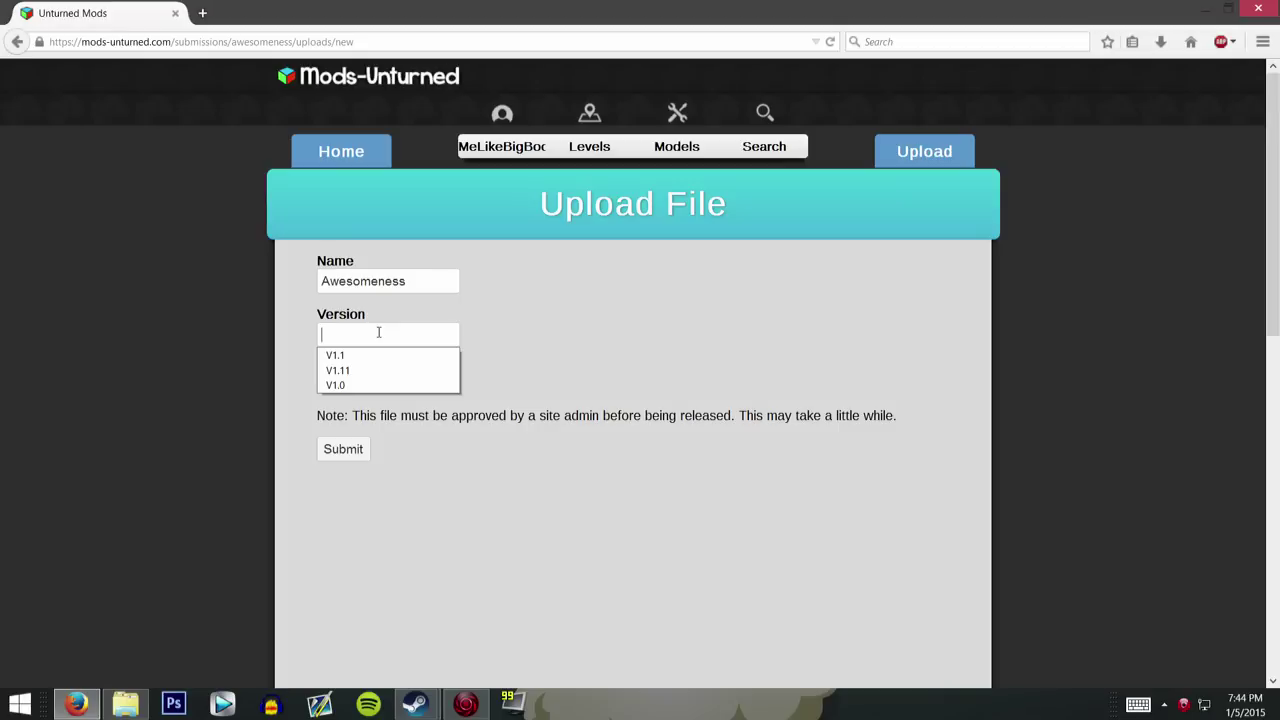
pyautogui.click(336, 385)
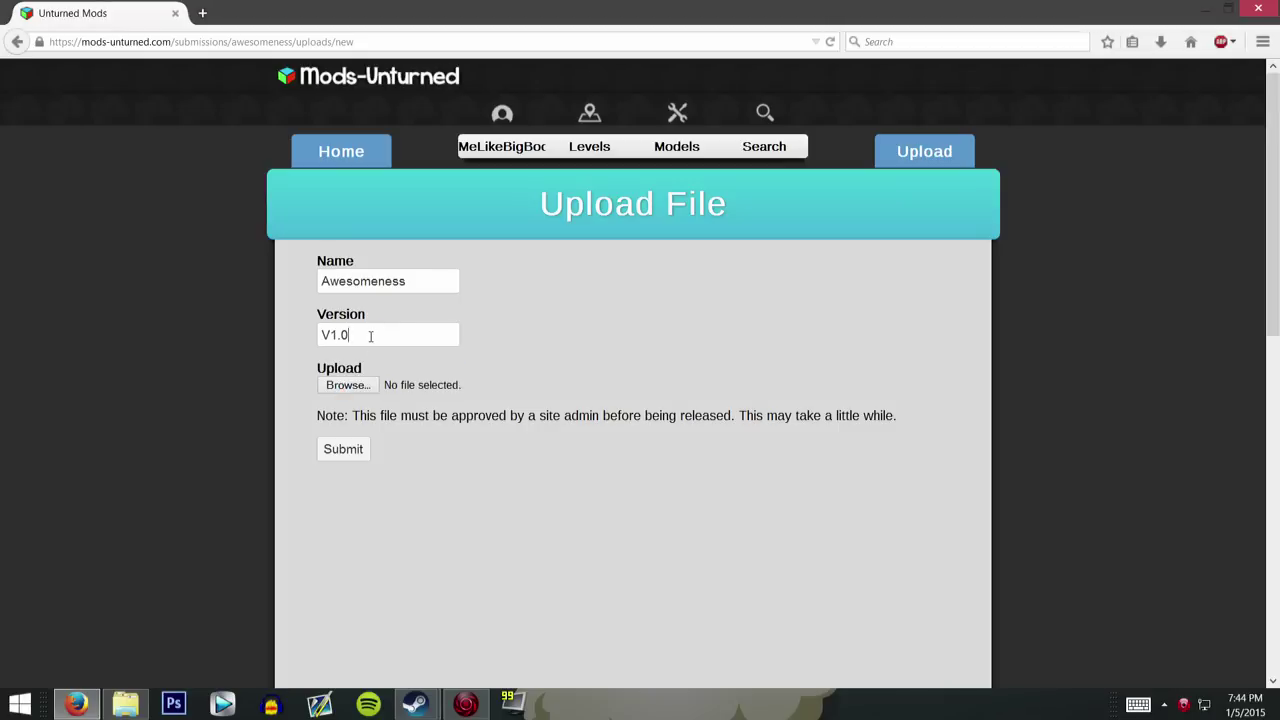
pyautogui.click(366, 334)
pyautogui.click(345, 357)
pyautogui.click(360, 385)
# In the file dialog, go from Local Disk (C:) through Program Files (x86) into Steam\SteamApps.
pyautogui.click(423, 410)
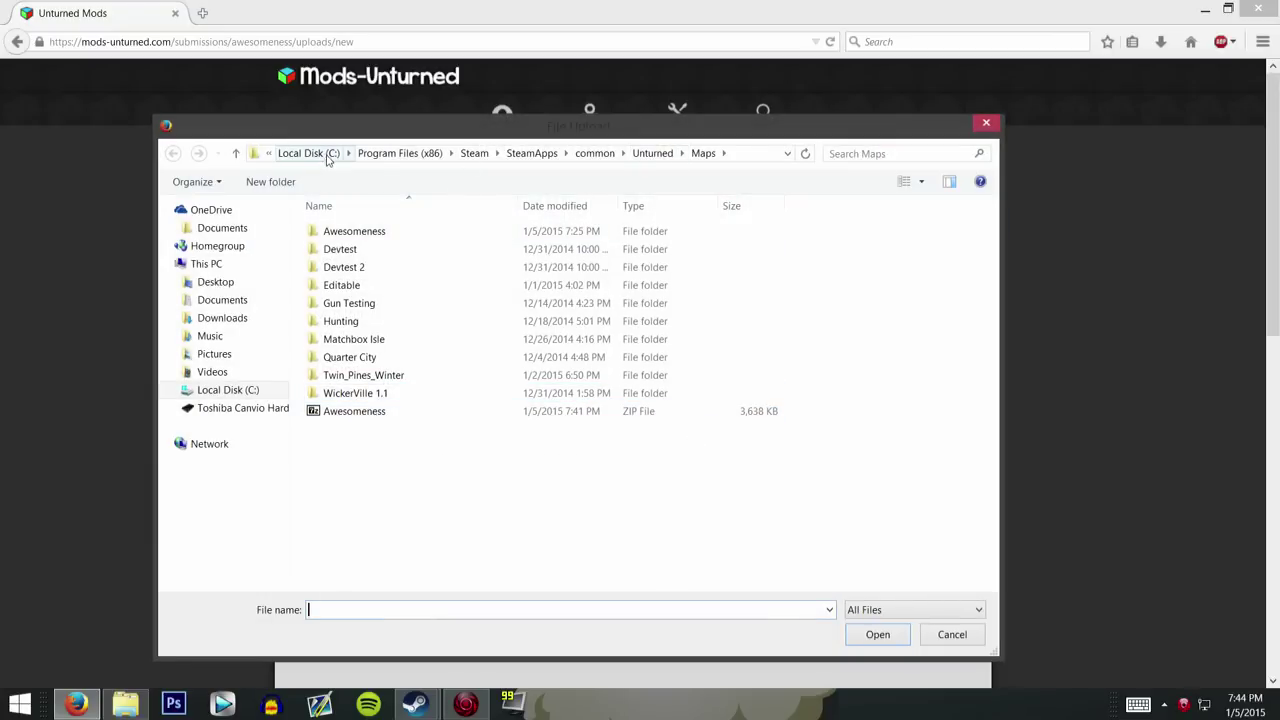
pyautogui.click(243, 390)
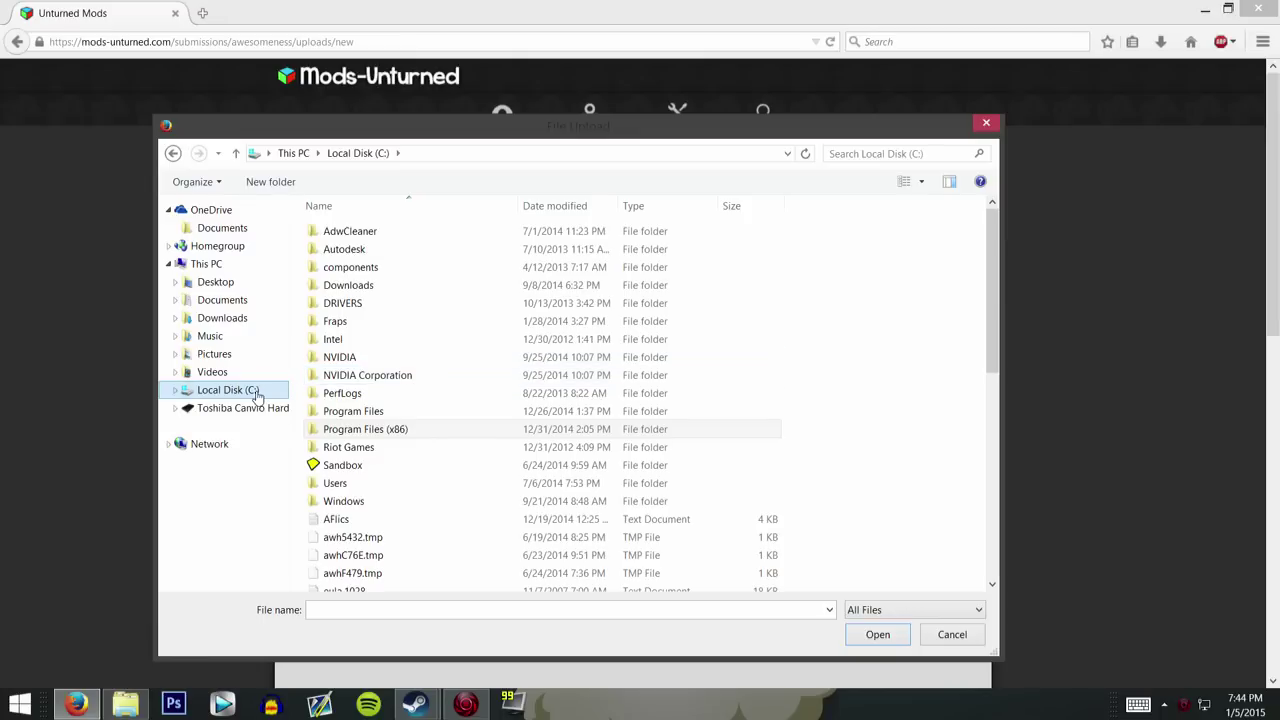
pyautogui.doubleClick(360, 432)
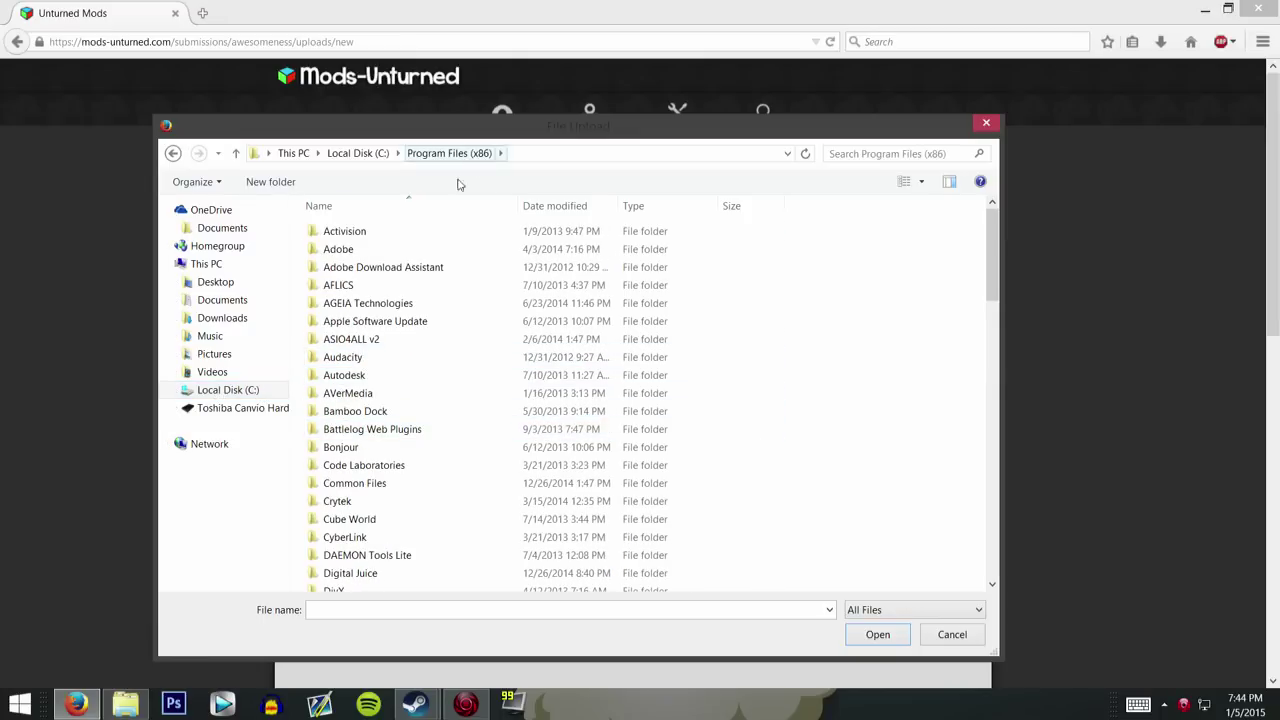
pyautogui.scroll(-13, 380, 375)
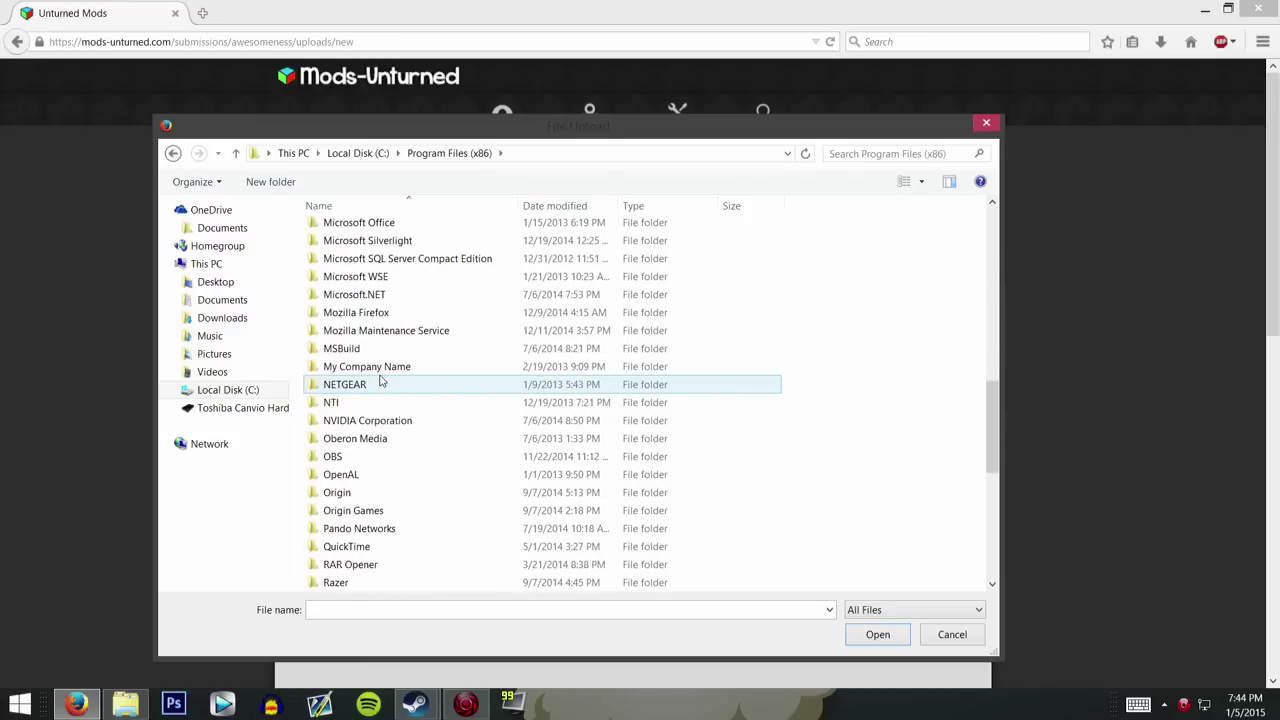
pyautogui.scroll(-7, 380, 381)
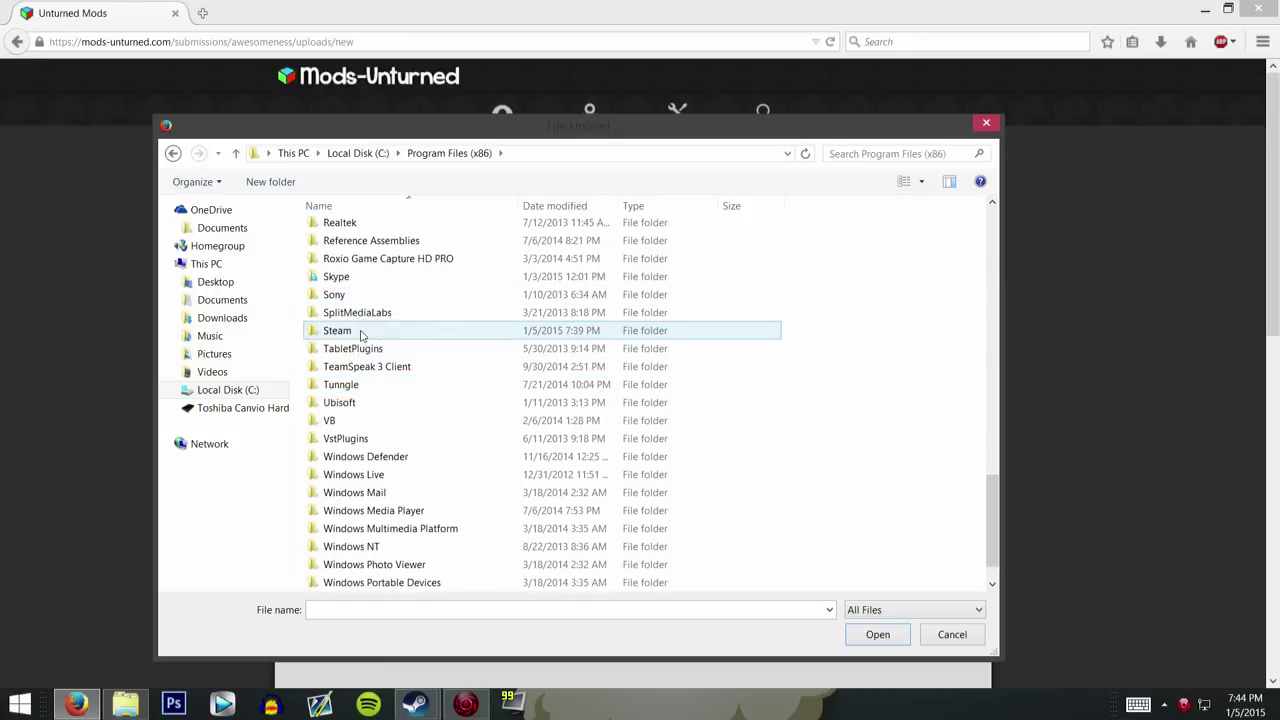
pyautogui.doubleClick(362, 334)
pyautogui.scroll(-5, 360, 340)
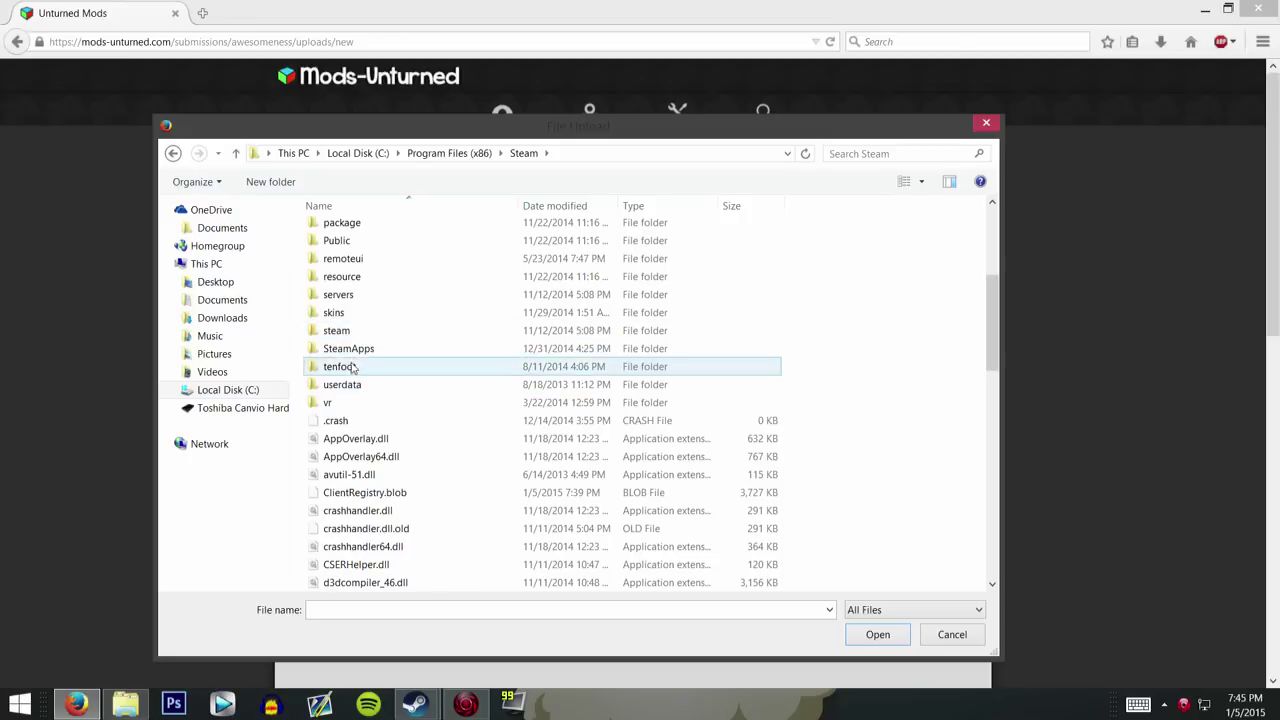
pyautogui.doubleClick(345, 348)
# Go into common\Unturned\Maps and attach Awesomeness.zip to the upload.
pyautogui.doubleClick(340, 229)
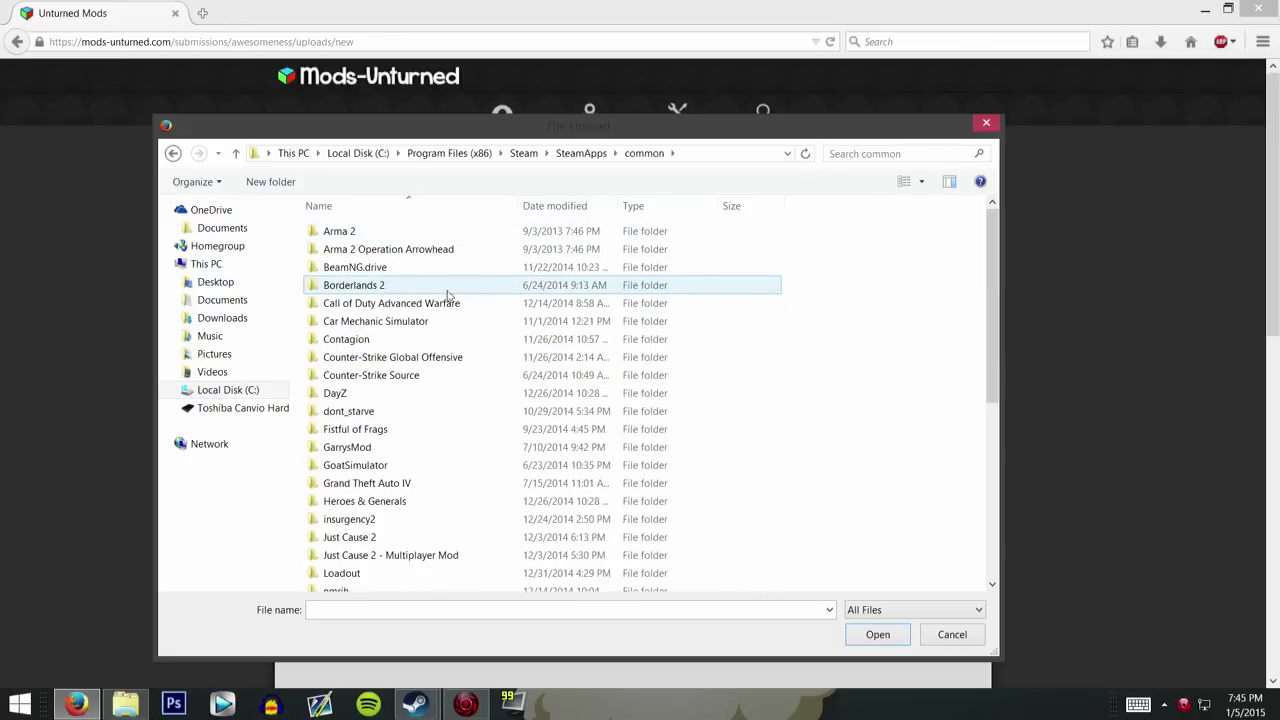
pyautogui.scroll(-6, 460, 330)
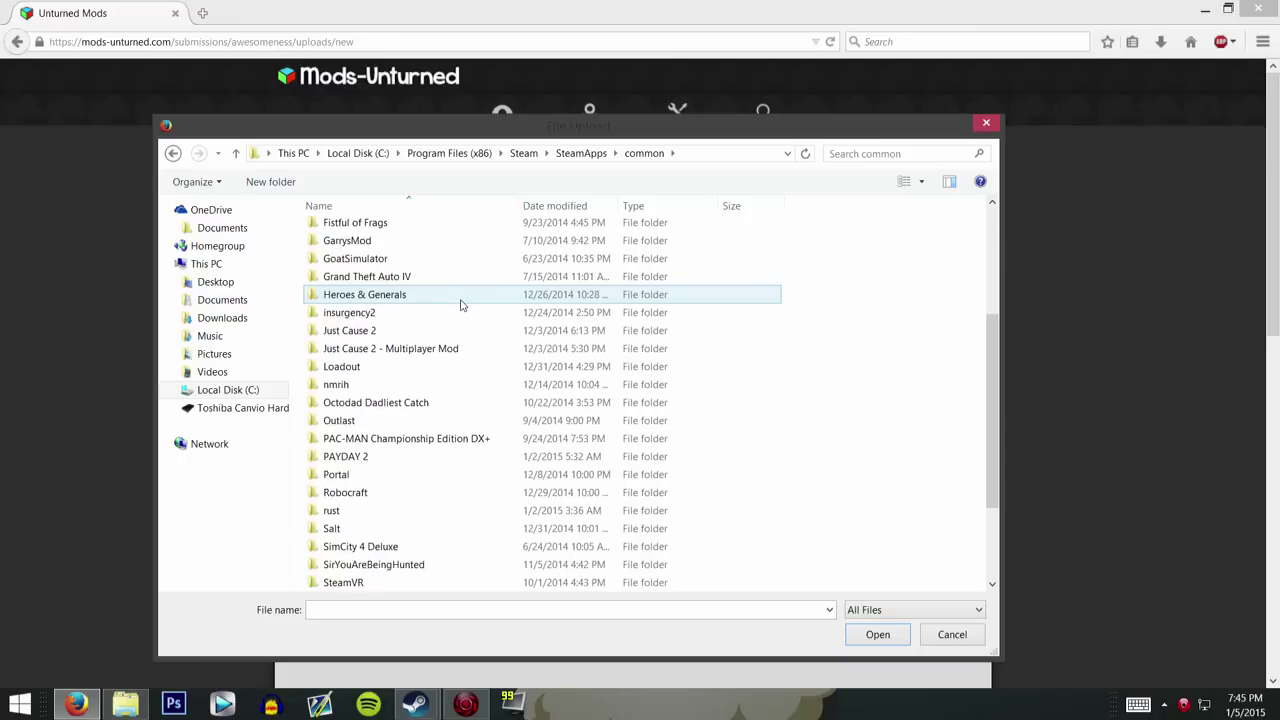
pyautogui.doubleClick(352, 590)
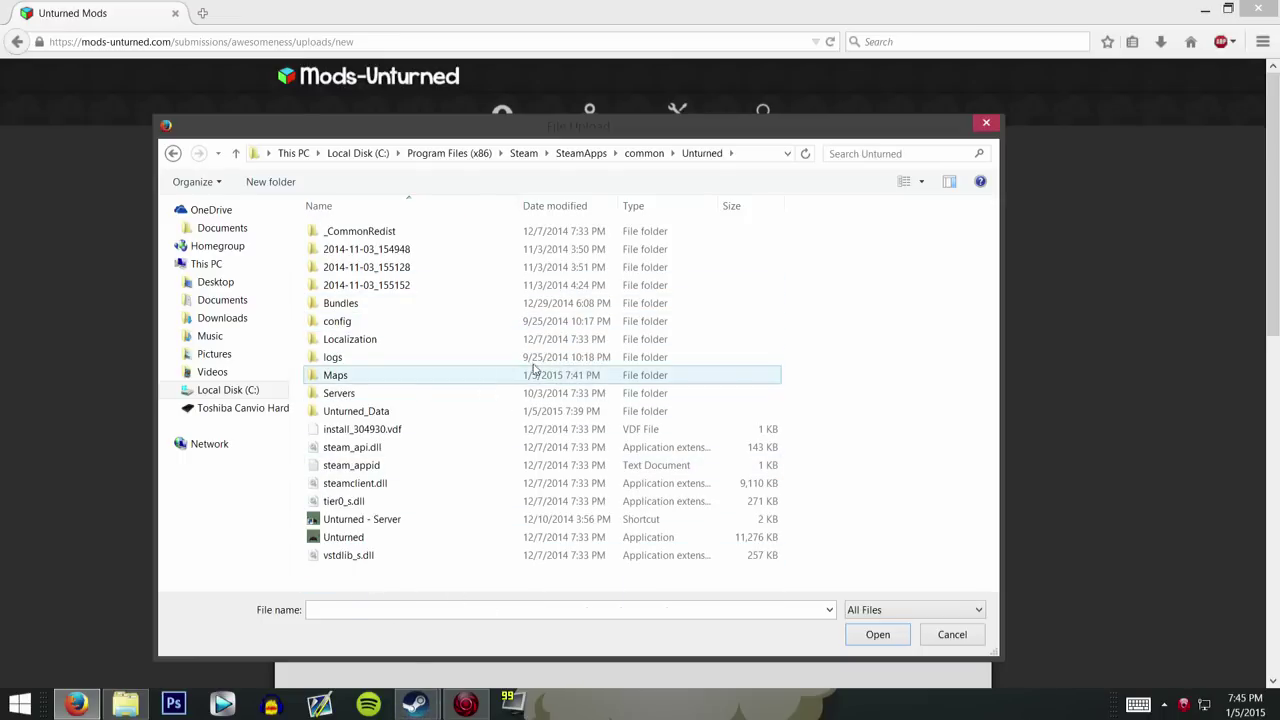
pyautogui.doubleClick(478, 380)
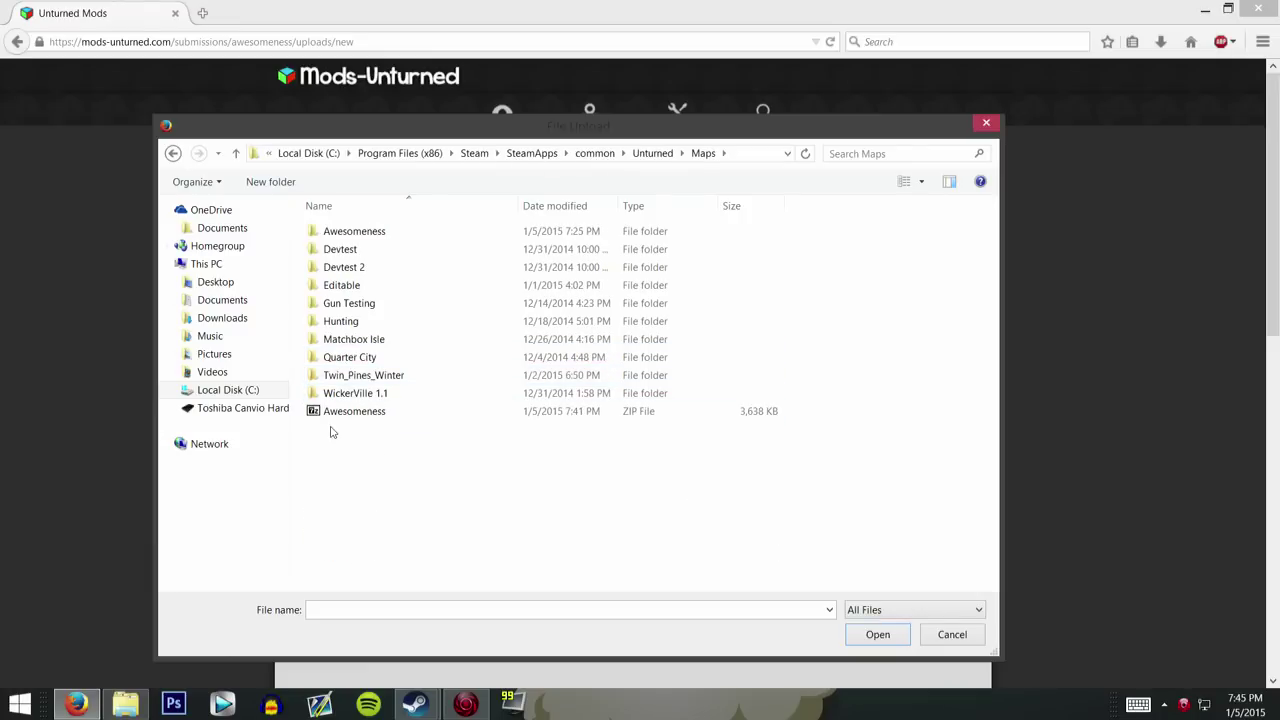
pyautogui.click(450, 416)
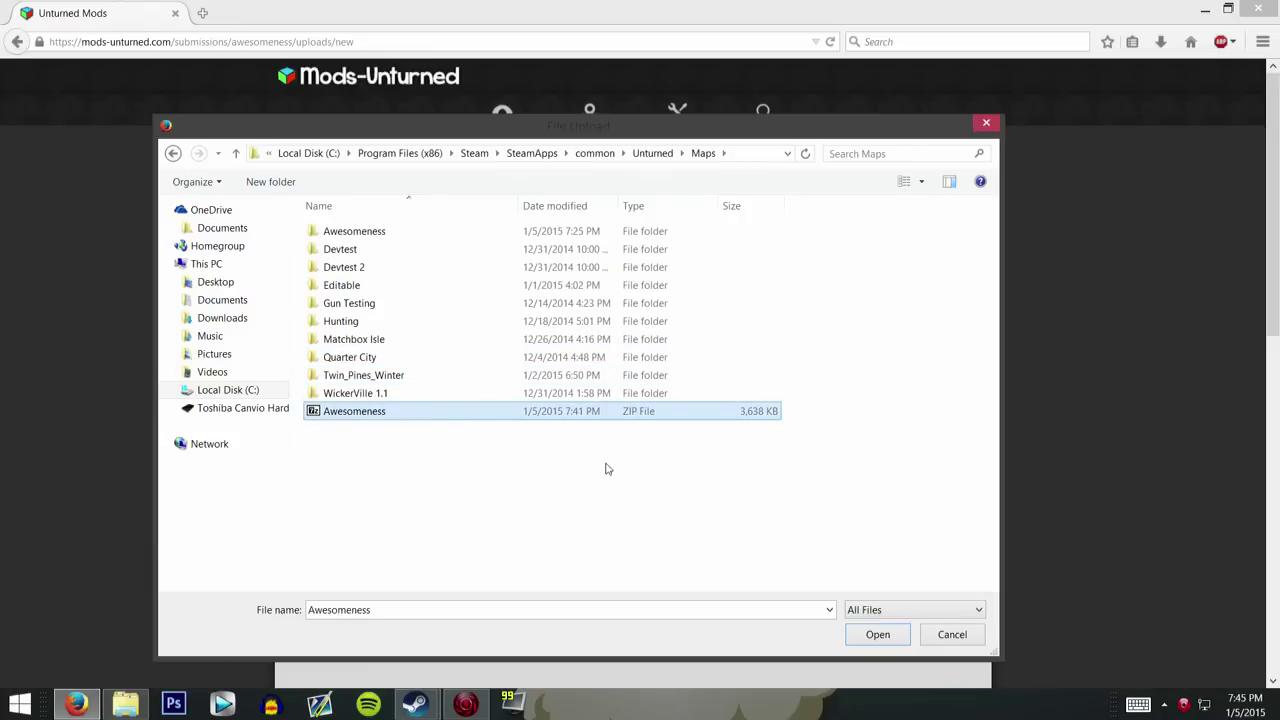
pyautogui.click(872, 634)
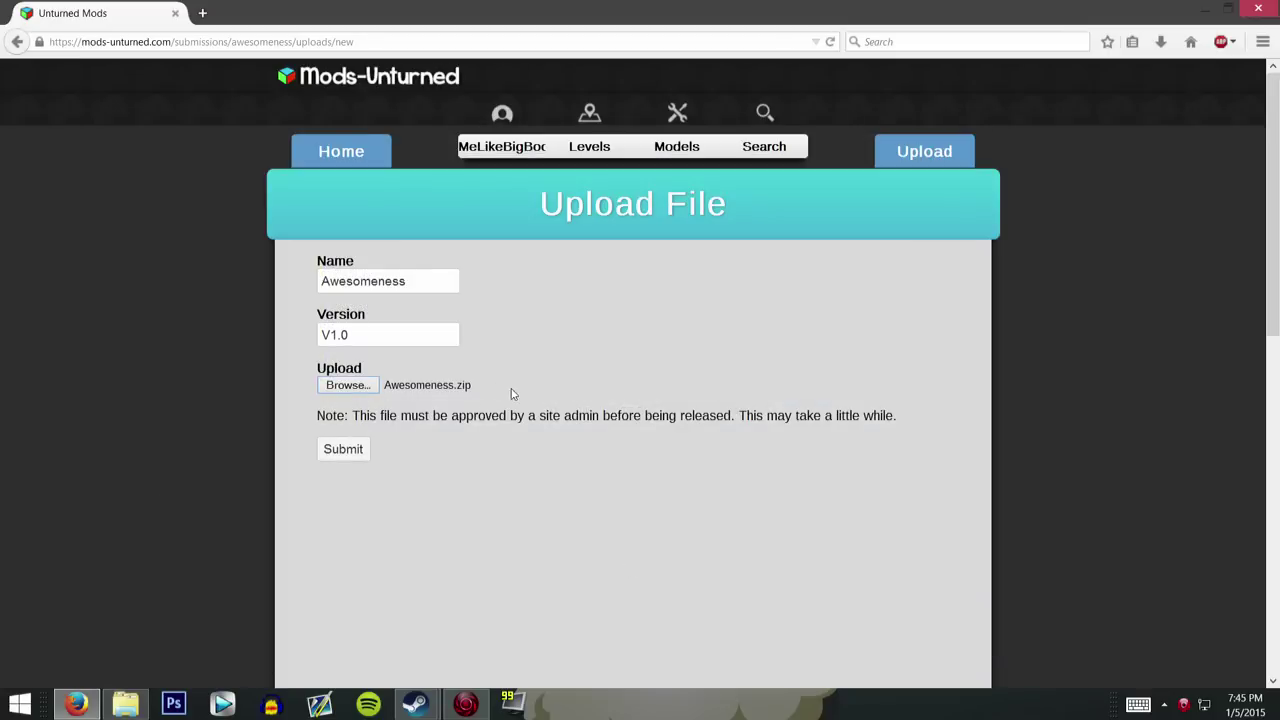
# Submit the Awesomeness V1.0 file upload and scroll down the returned submission page.
pyautogui.click(360, 449)
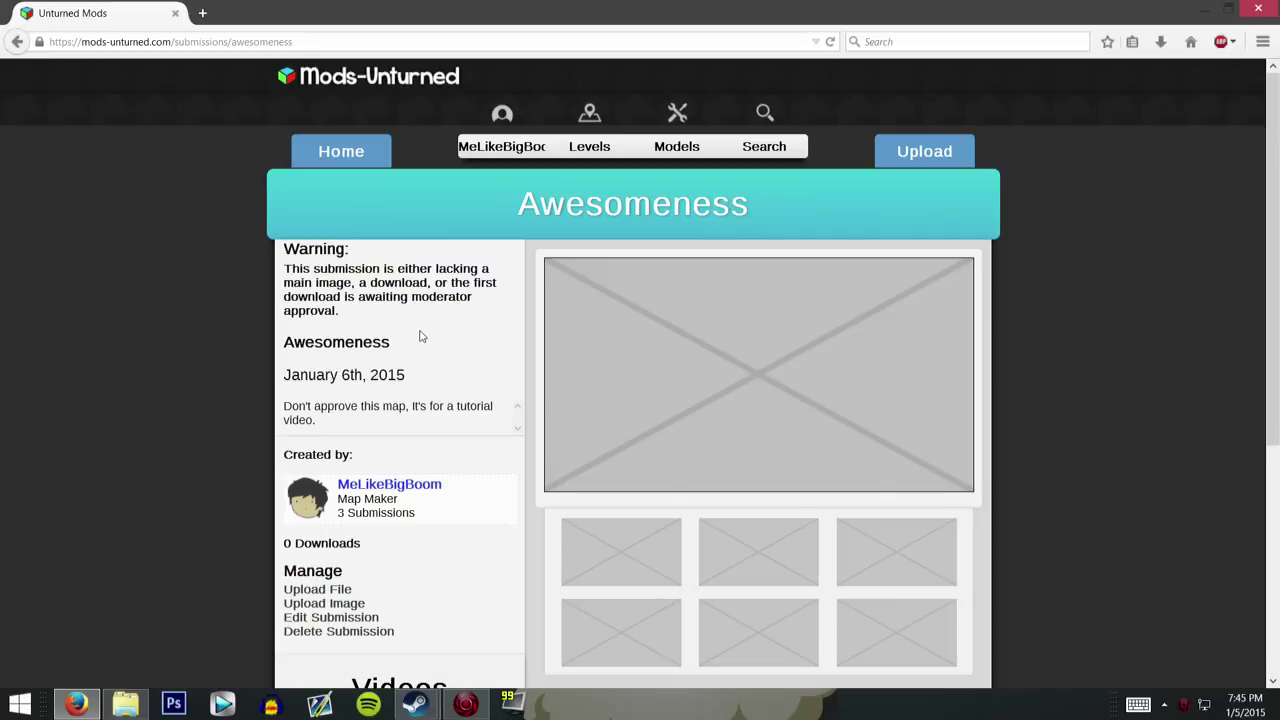
pyautogui.moveTo(411, 297); pyautogui.dragTo(458, 321)
pyautogui.click(458, 321)
pyautogui.scroll(-2, 886, 286)
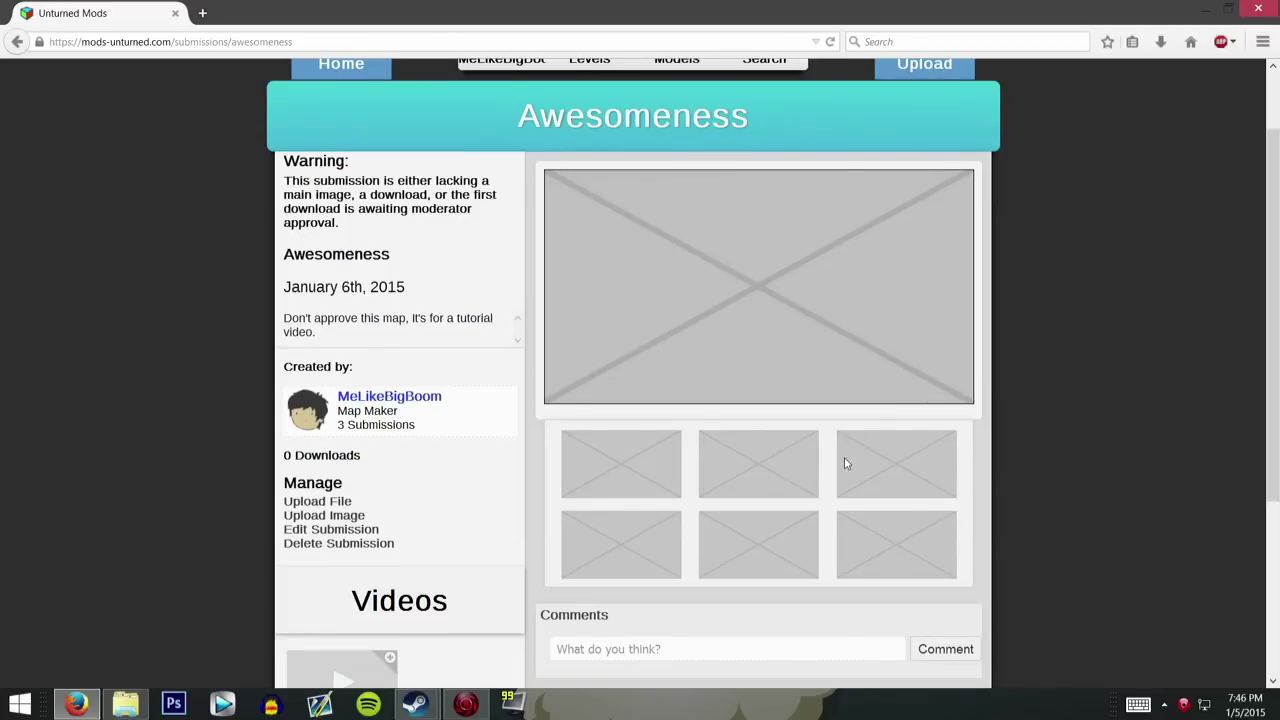
# Upload hangar.jpg with Location set to Main and submit the image form.
pyautogui.click(365, 516)
pyautogui.click(388, 276)
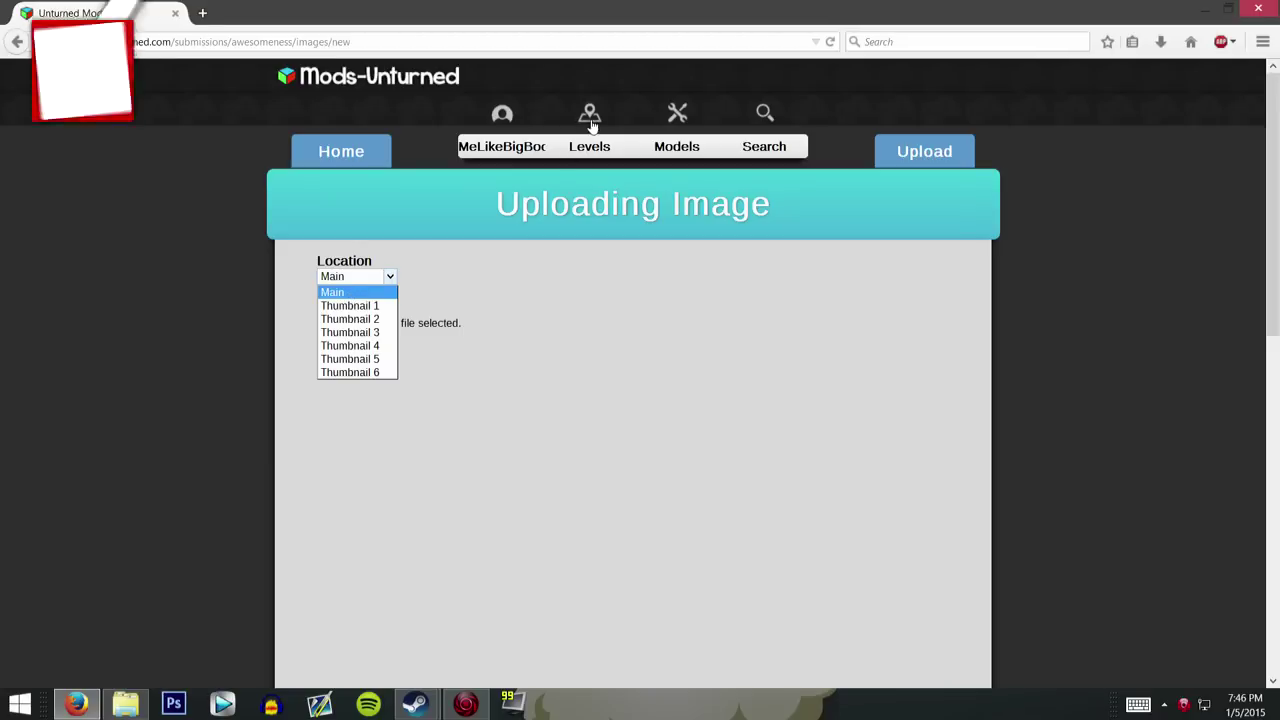
pyautogui.click(470, 318)
pyautogui.click(372, 326)
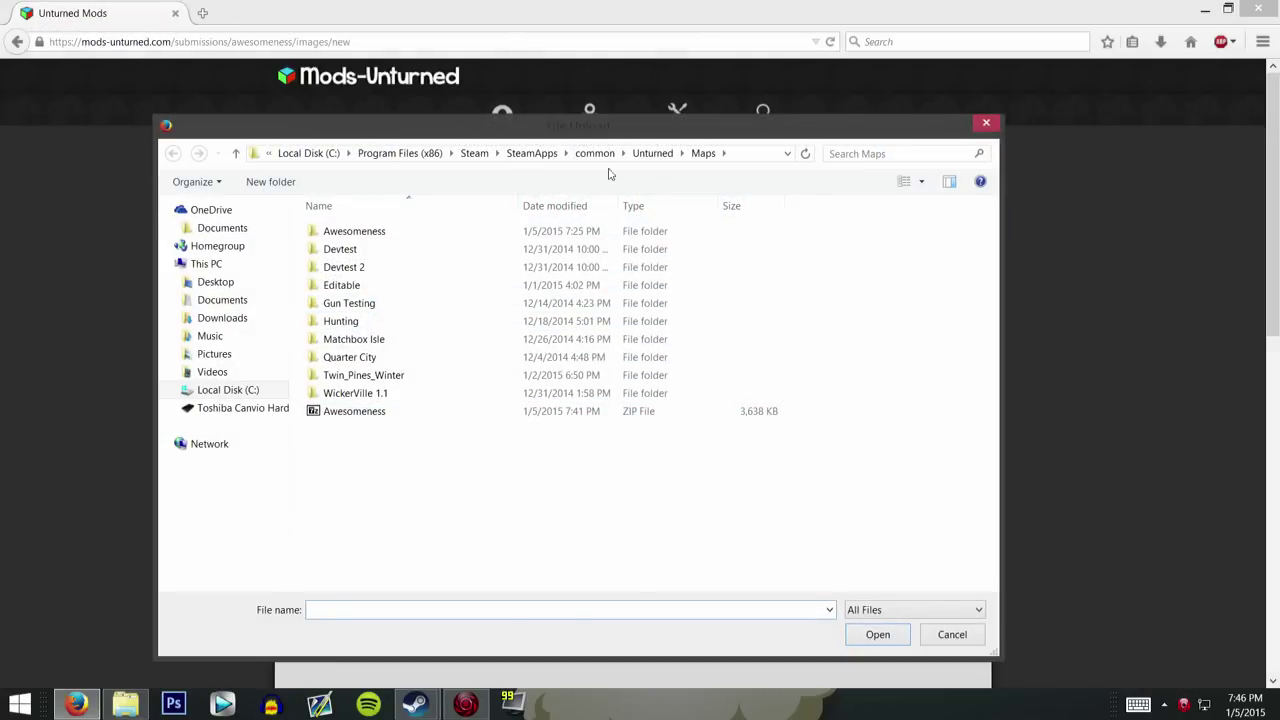
pyautogui.press('Escape')
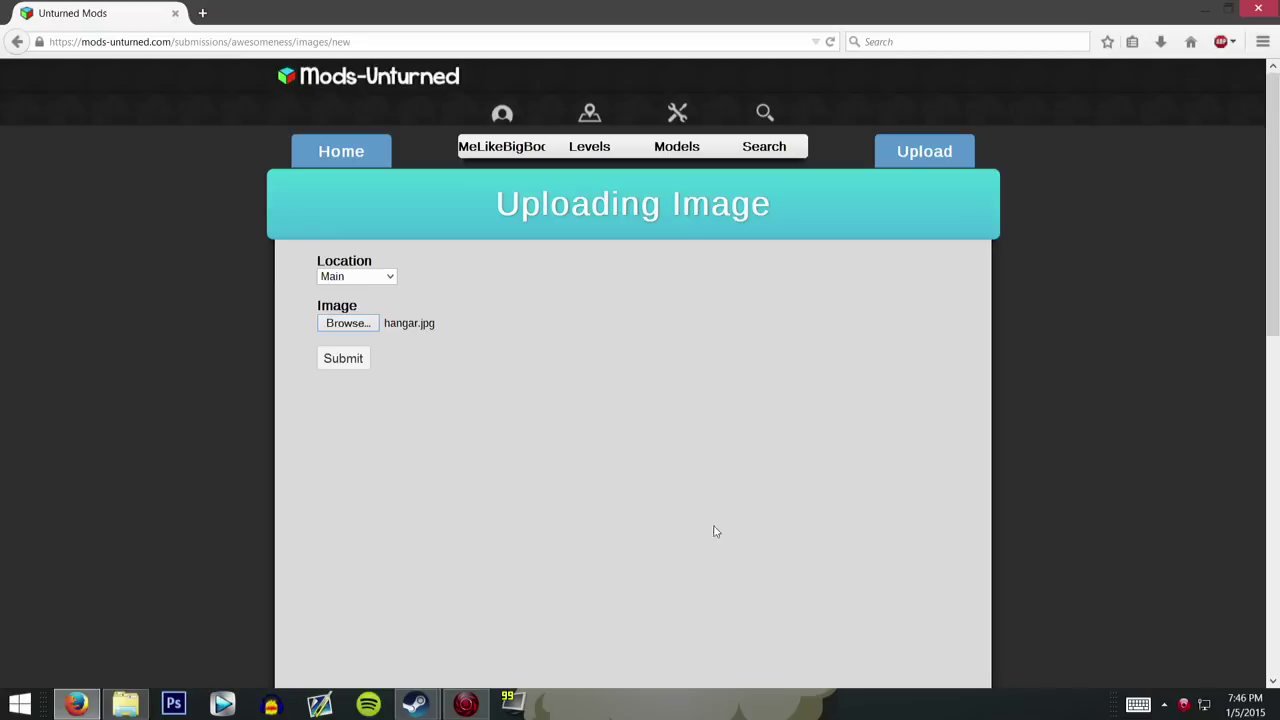
pyautogui.click(341, 362)
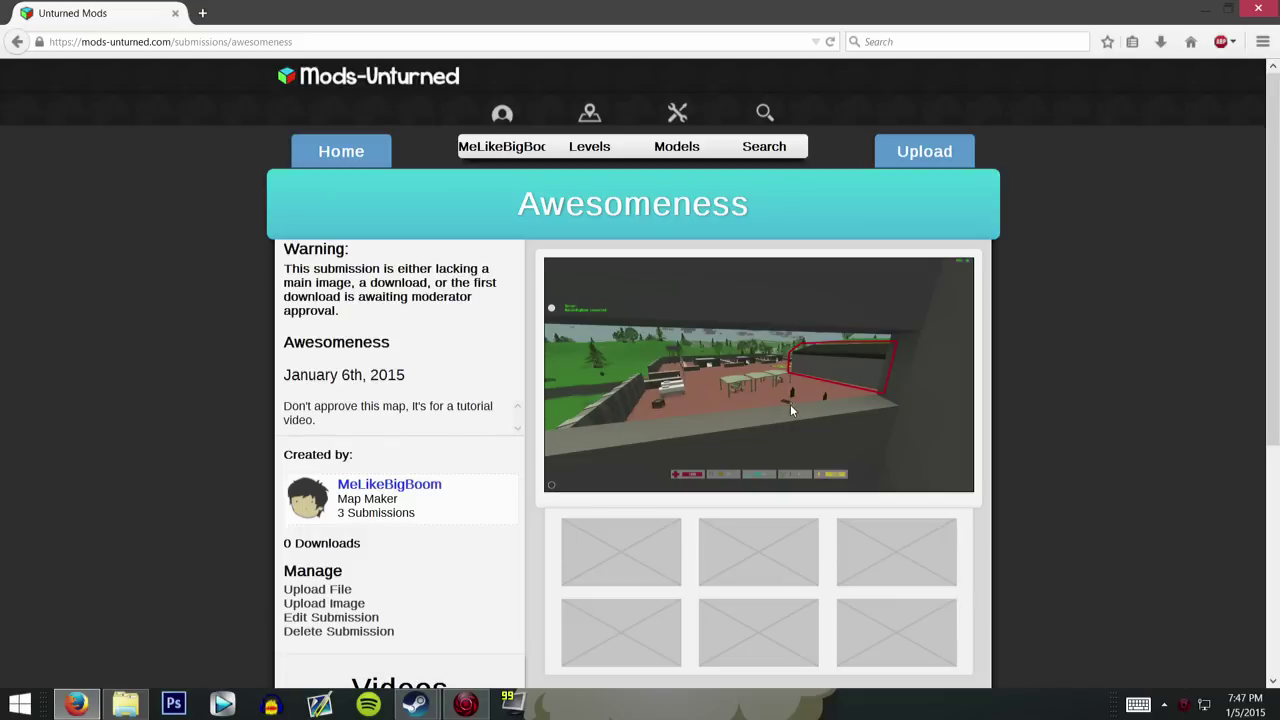
pyautogui.scroll(-2, 720, 386)
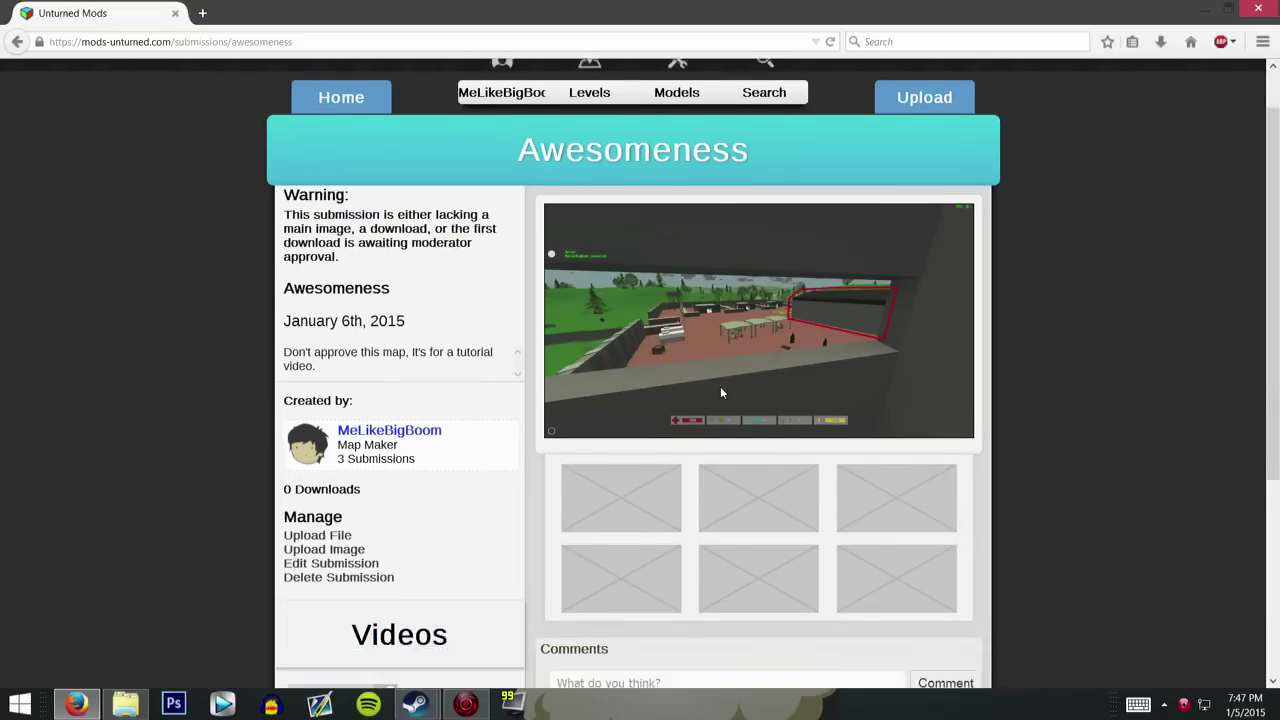
pyautogui.click(355, 515)
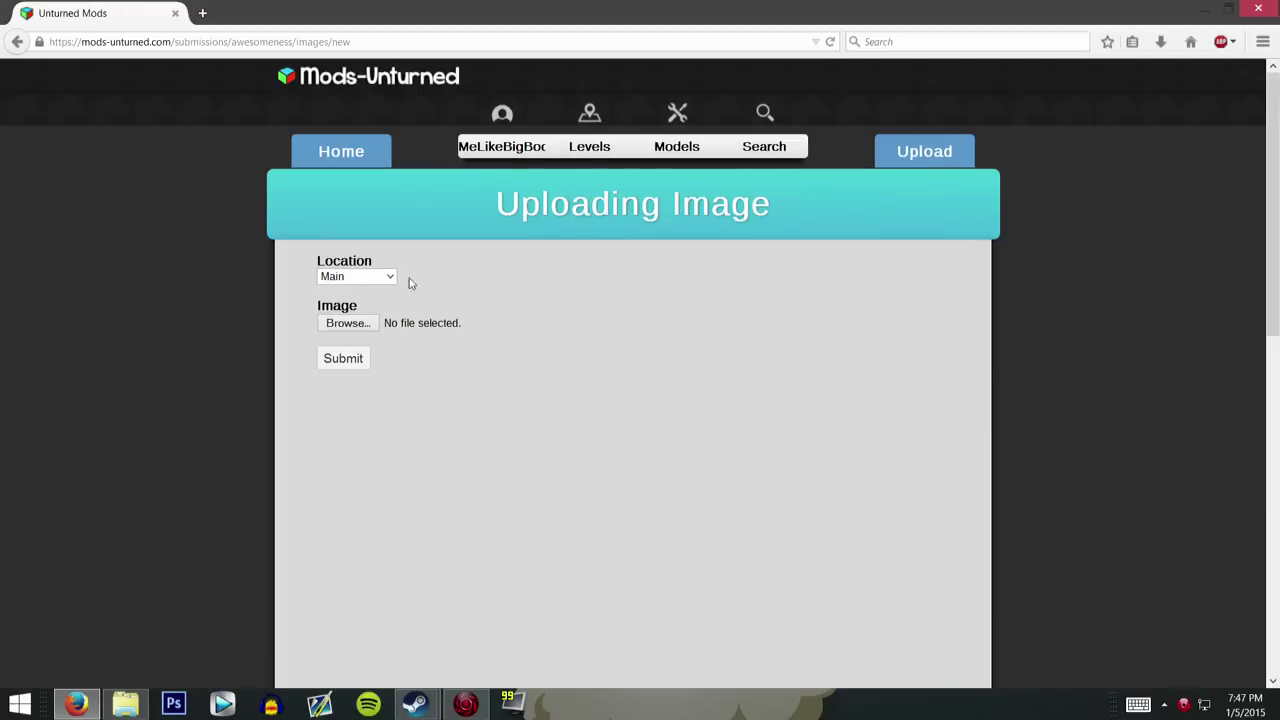
pyautogui.click(17, 48)
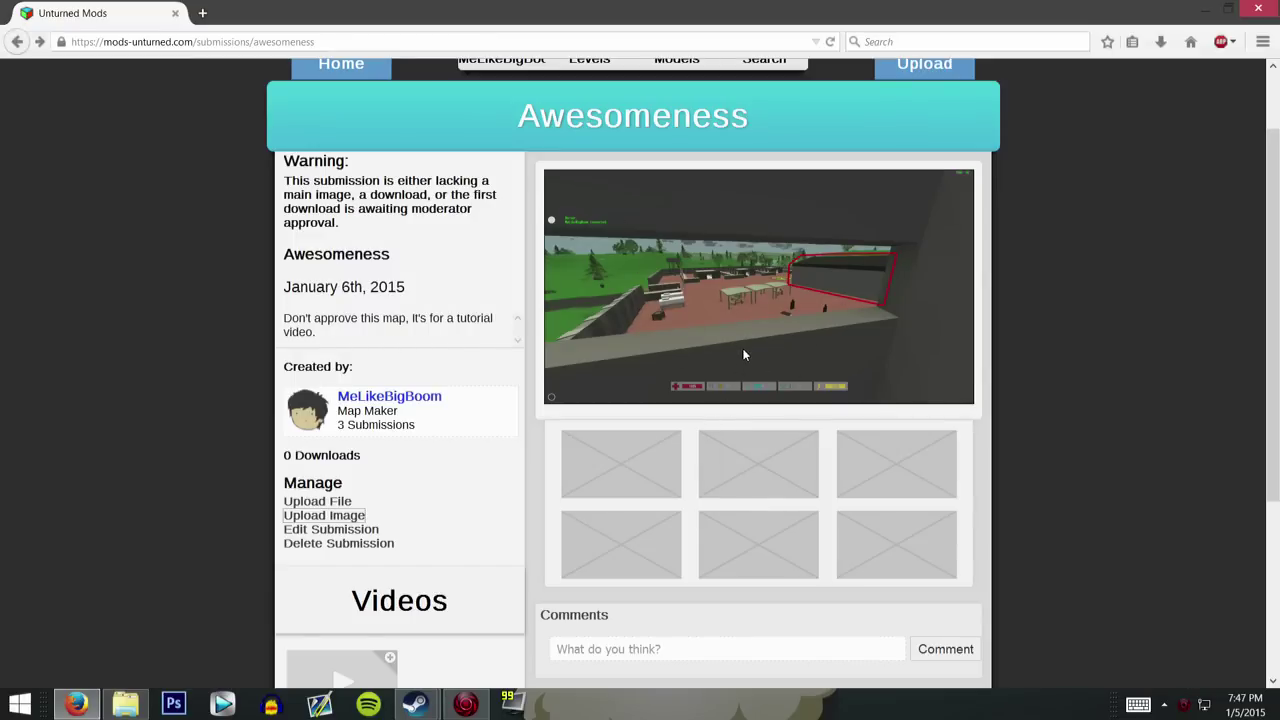
pyautogui.scroll(-2, 742, 350)
# Edit the Awesomeness submission, append 'V1.1 - Added more awesomeness' below the tutorial-video note, and submit.
pyautogui.click(378, 437)
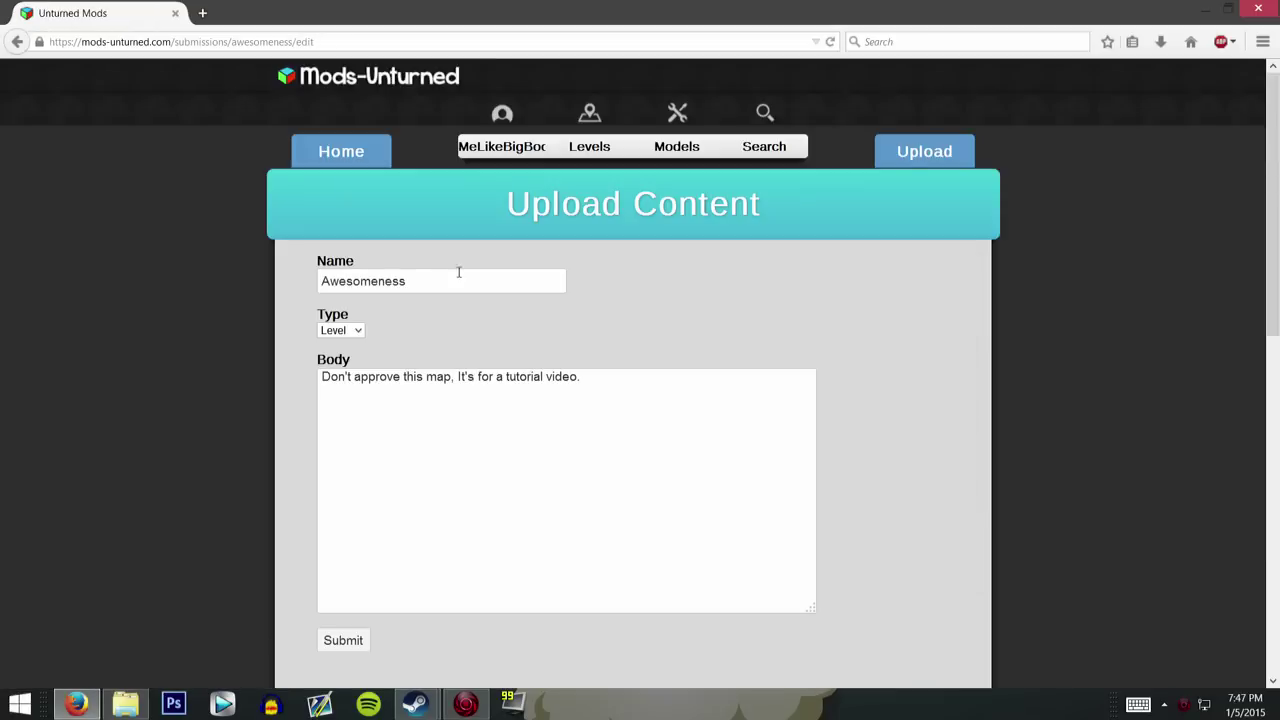
pyautogui.click(605, 408)
pyautogui.press('Return')
pyautogui.press('Return')
pyautogui.write('V1.1 - Added more awe')
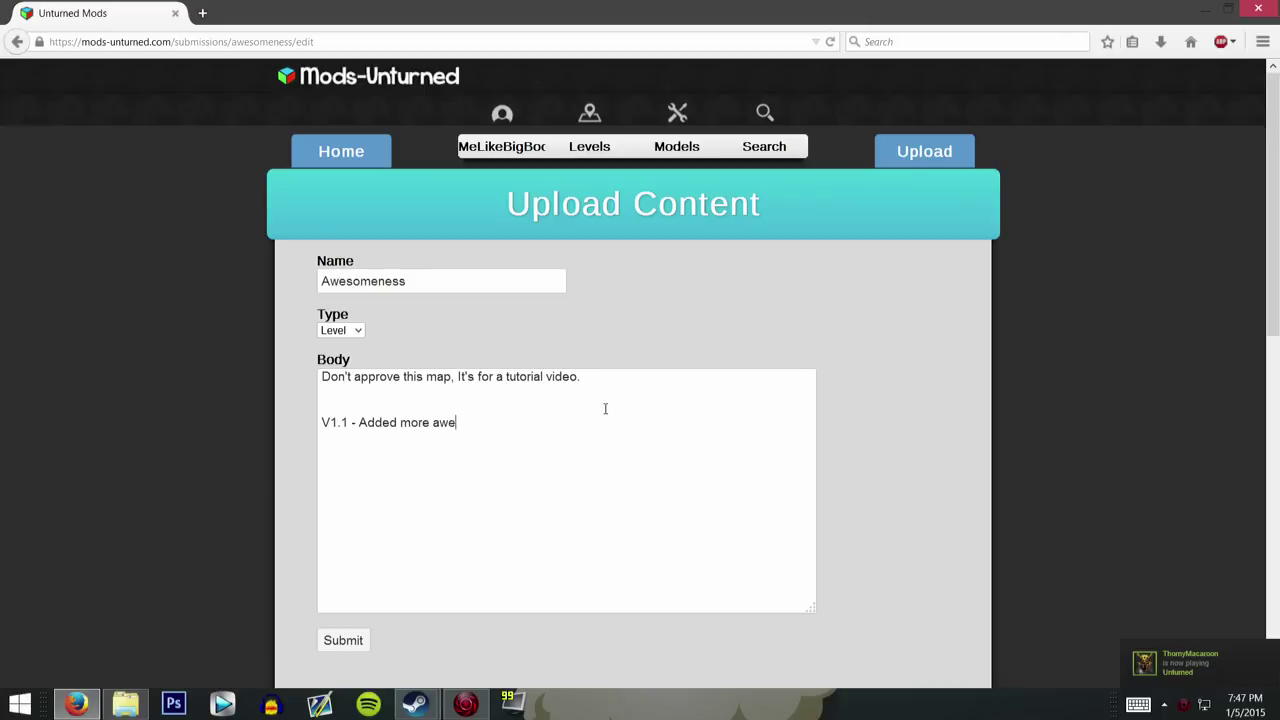
pyautogui.write('someness')
pyautogui.scroll(-3, 562, 435)
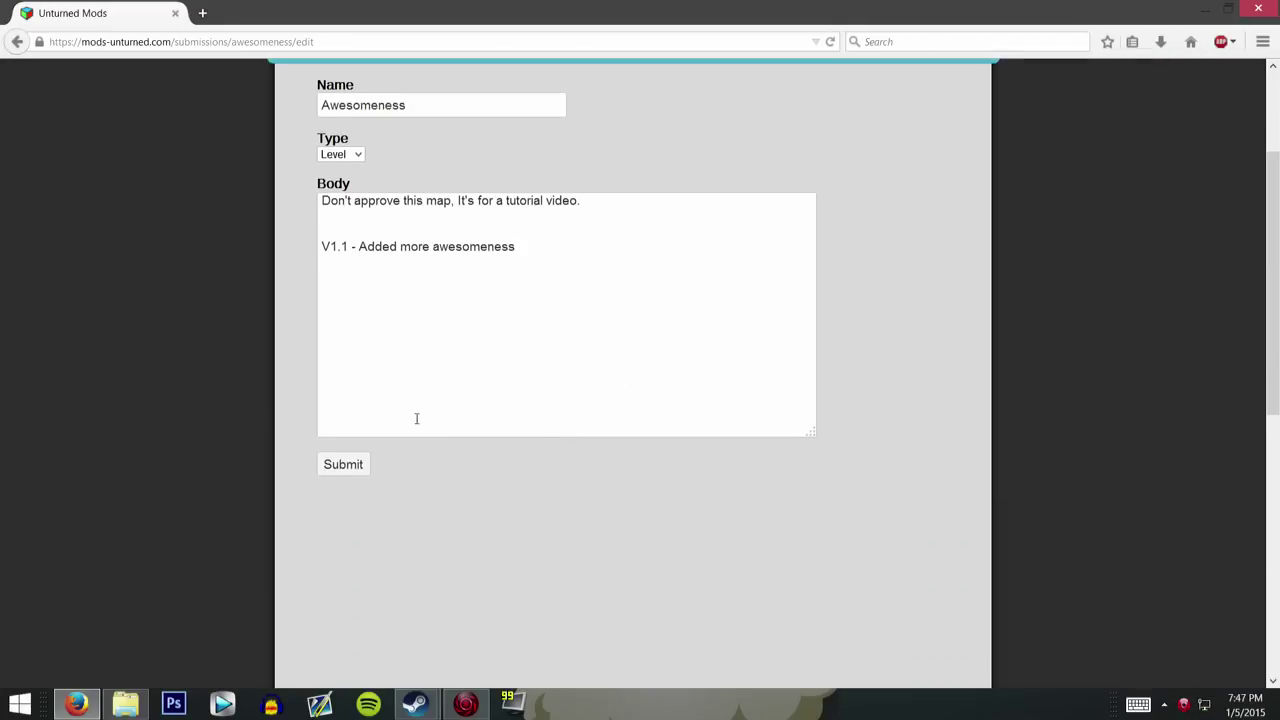
pyautogui.click(343, 465)
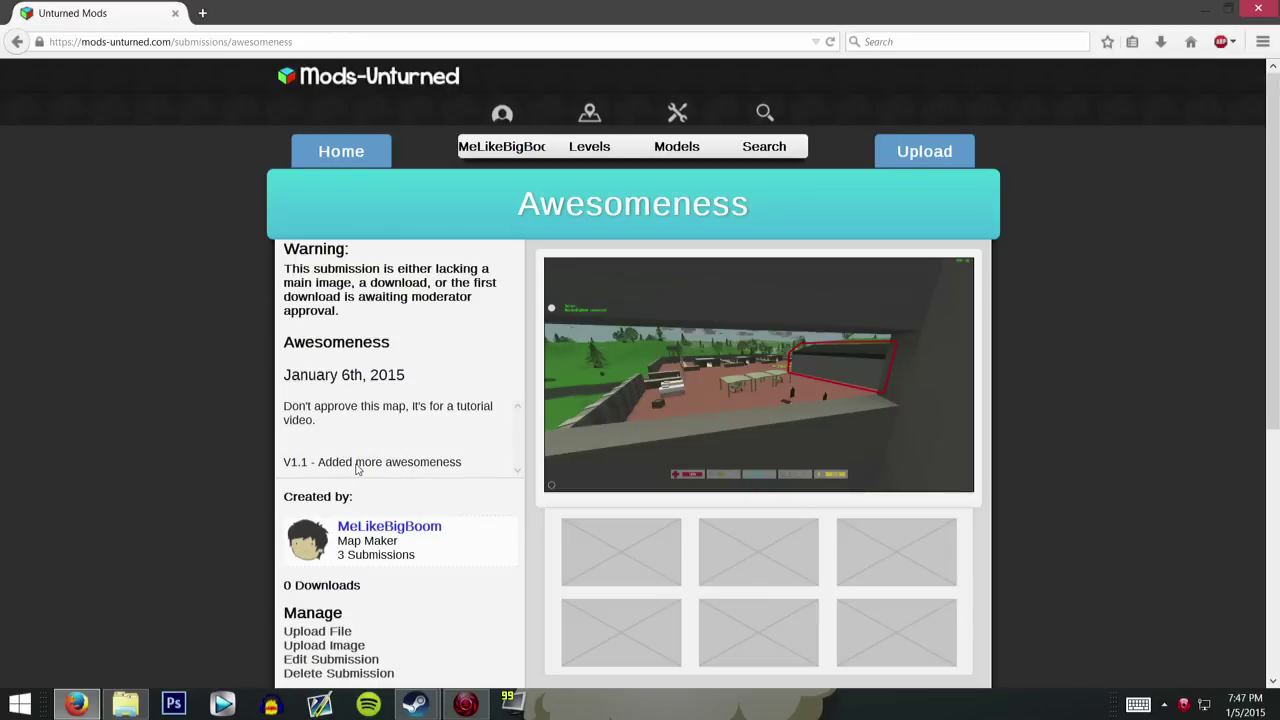
pyautogui.scroll(-2, 343, 468)
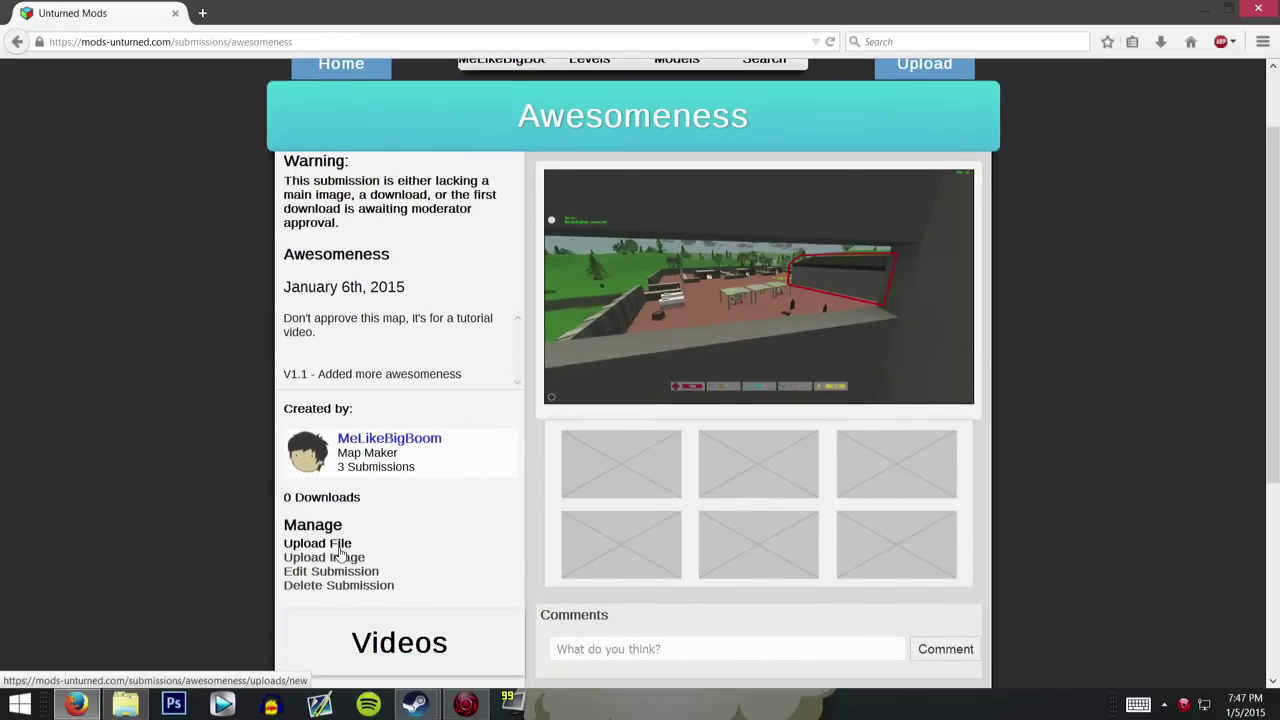
pyautogui.click(330, 544)
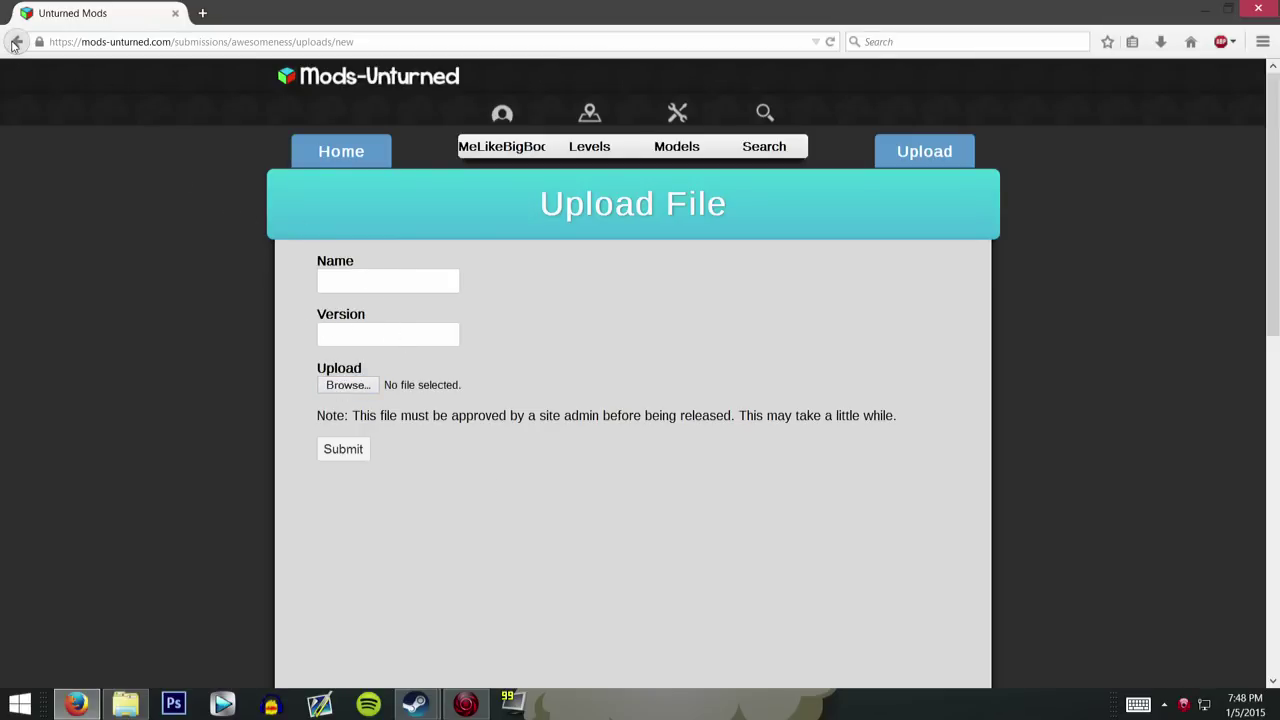
pyautogui.hotkey('alt', 'Left')
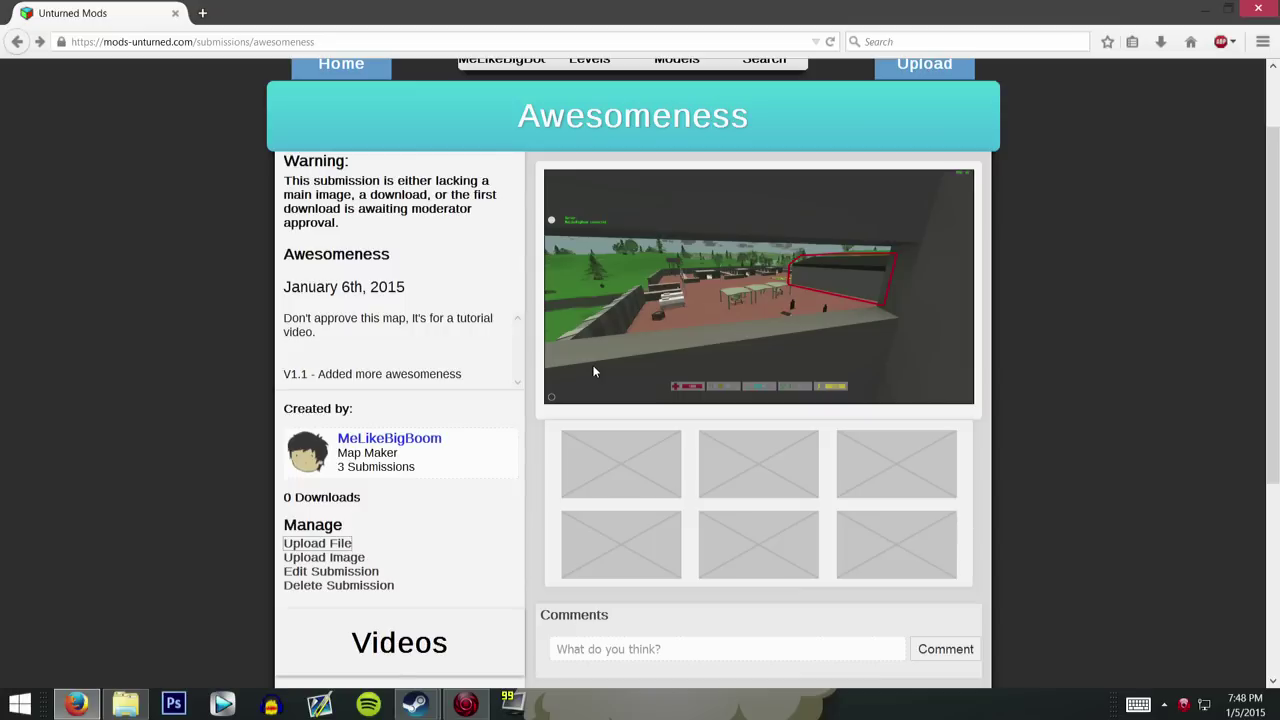
pyautogui.scroll(2, 593, 372)
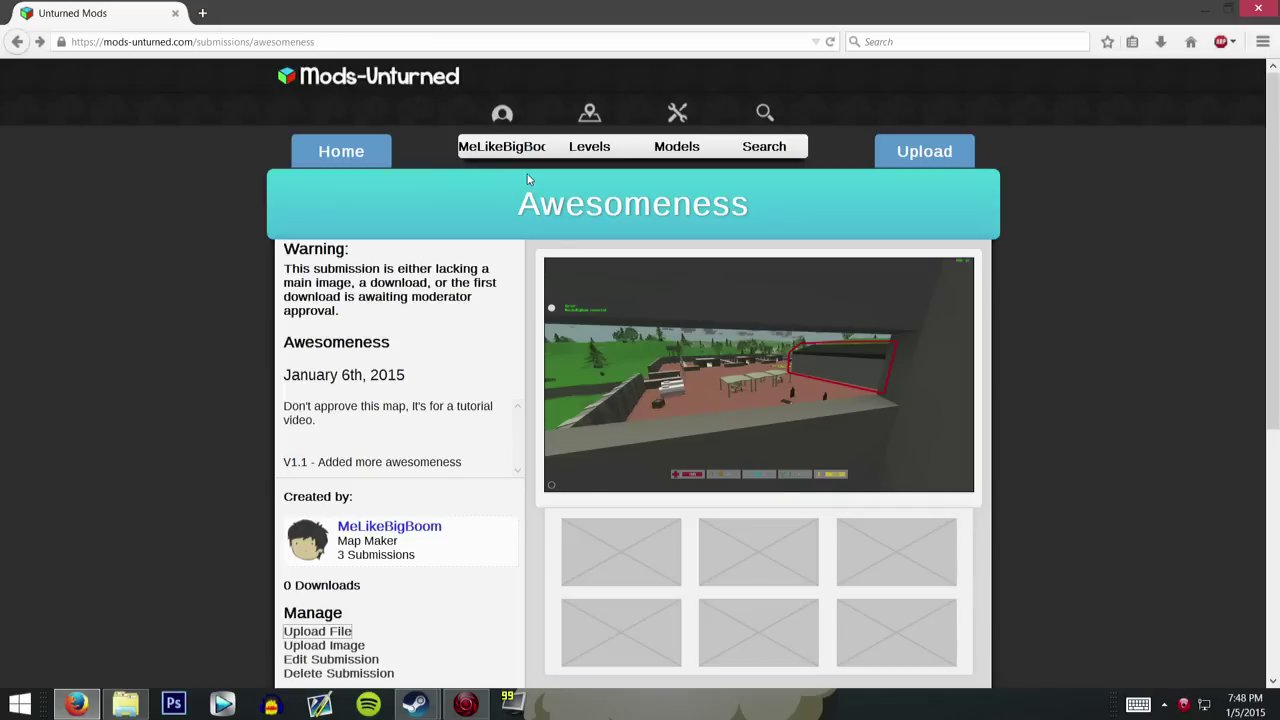
pyautogui.scroll(-2, 531, 257)
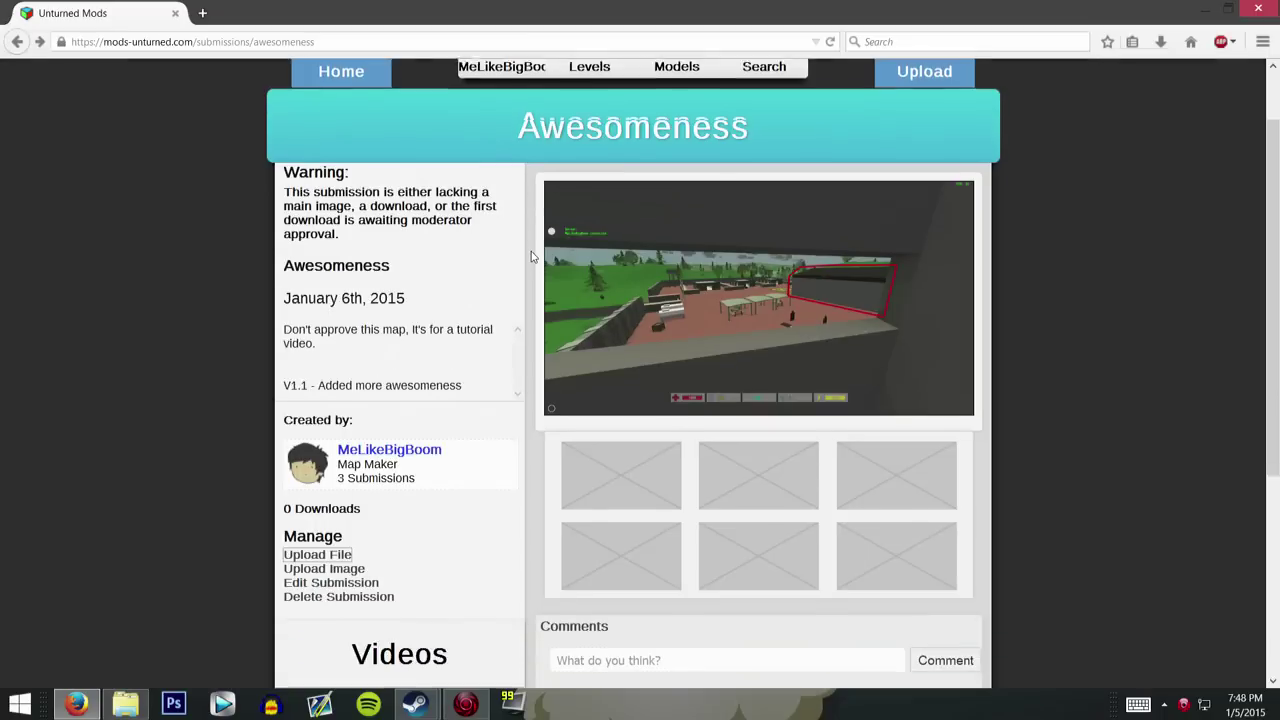